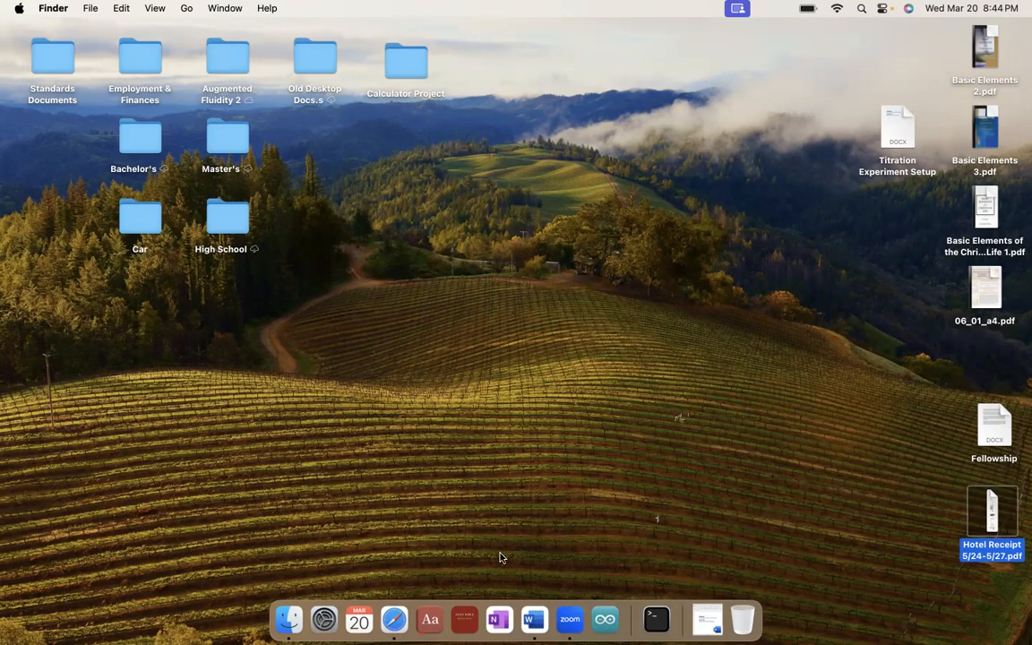
Open Safari and the titration document in Word, and copy the VirtualTitrationBuild link under the GitHubLink heading
click(394, 617)
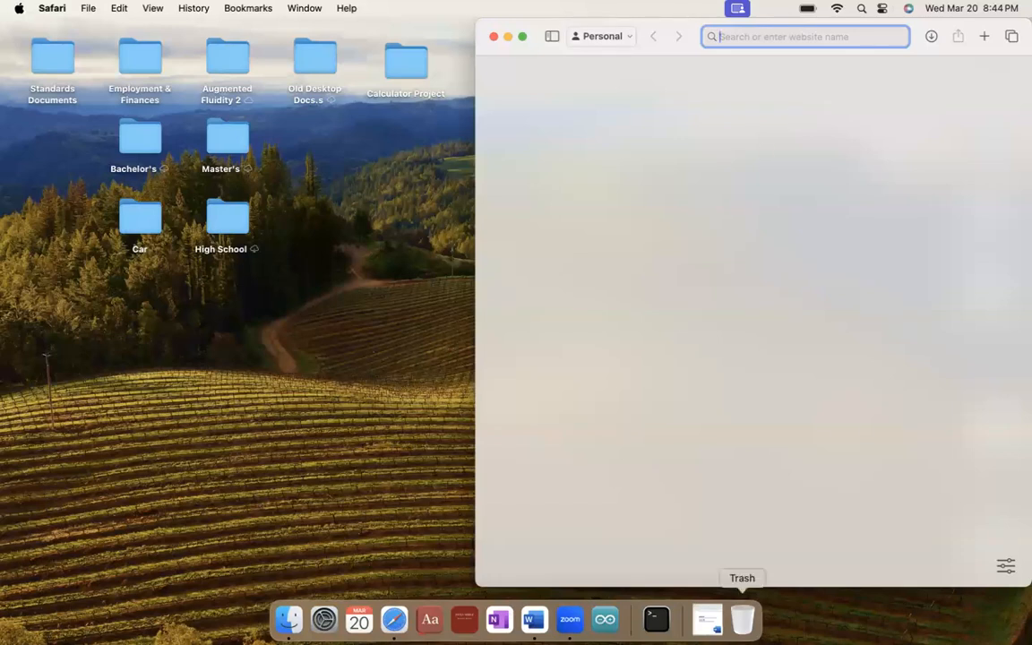
click(707, 618)
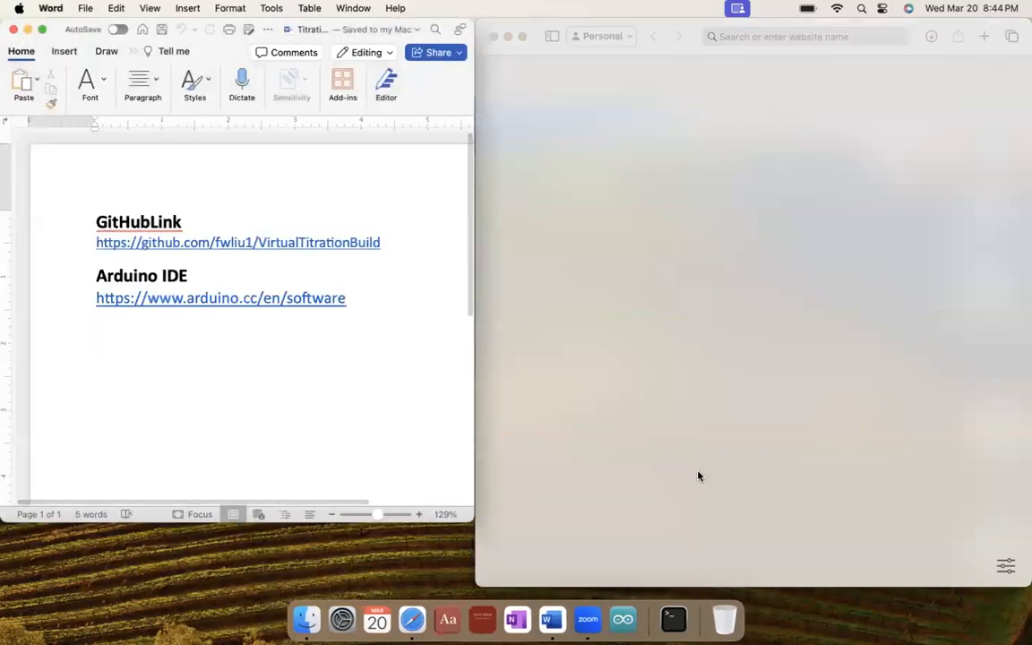
drag(398, 240, 93, 240)
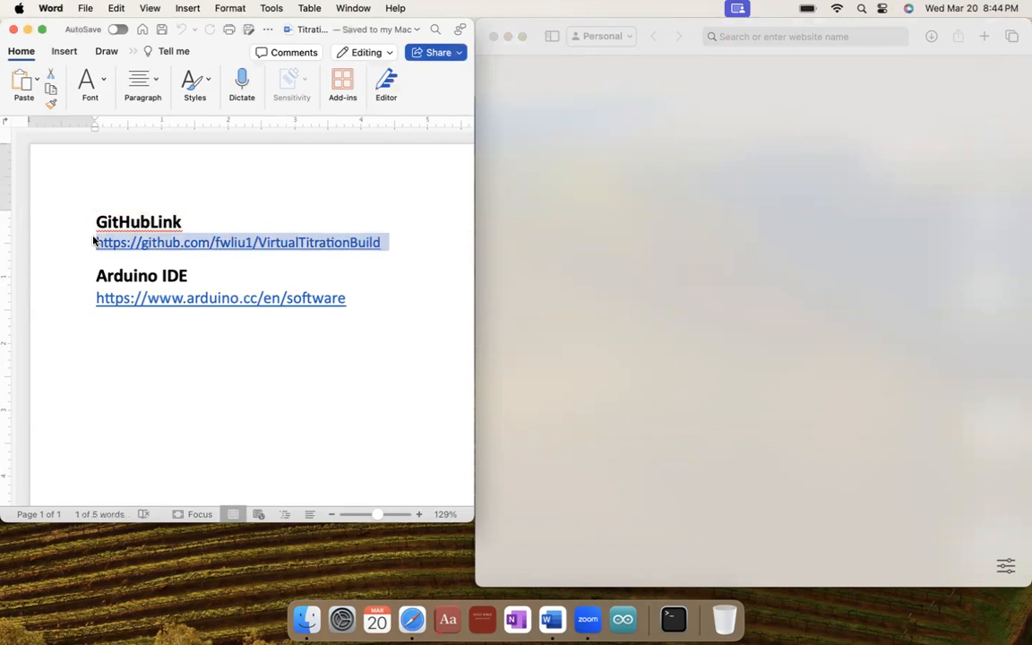
right_click(174, 251)
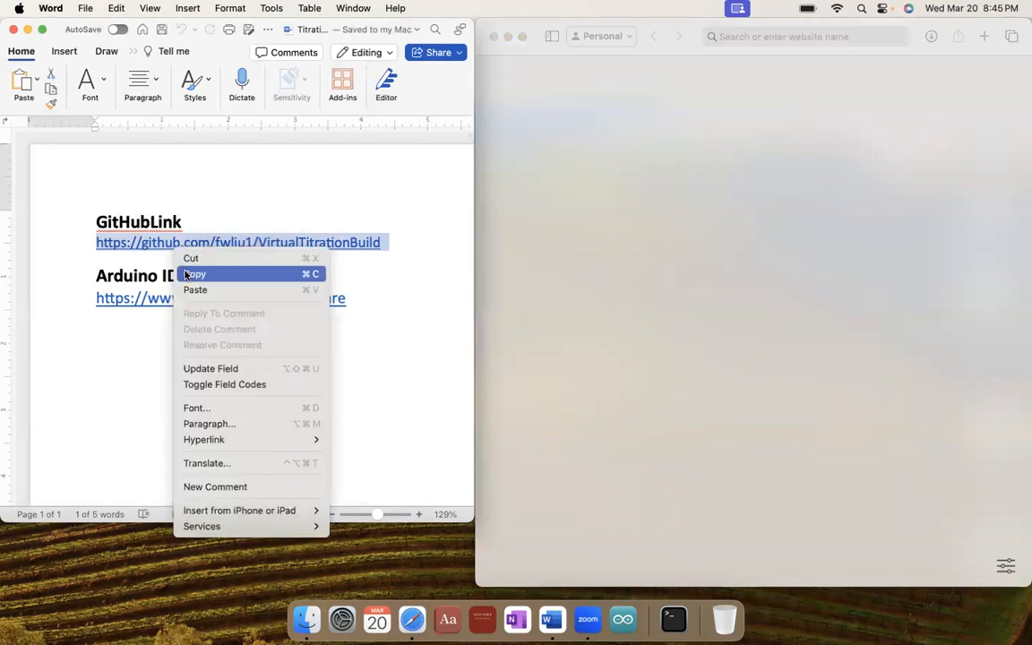
click(186, 274)
Switch to Safari and load the VirtualTitrationBuild repository on GitHub from the copied link
click(776, 36)
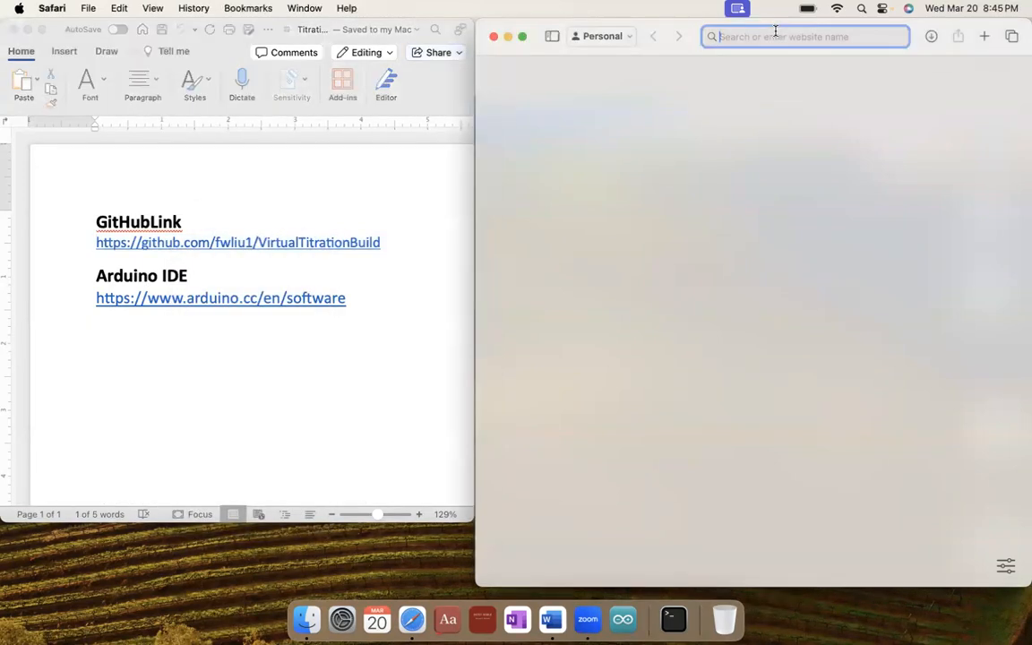
key(super+v)
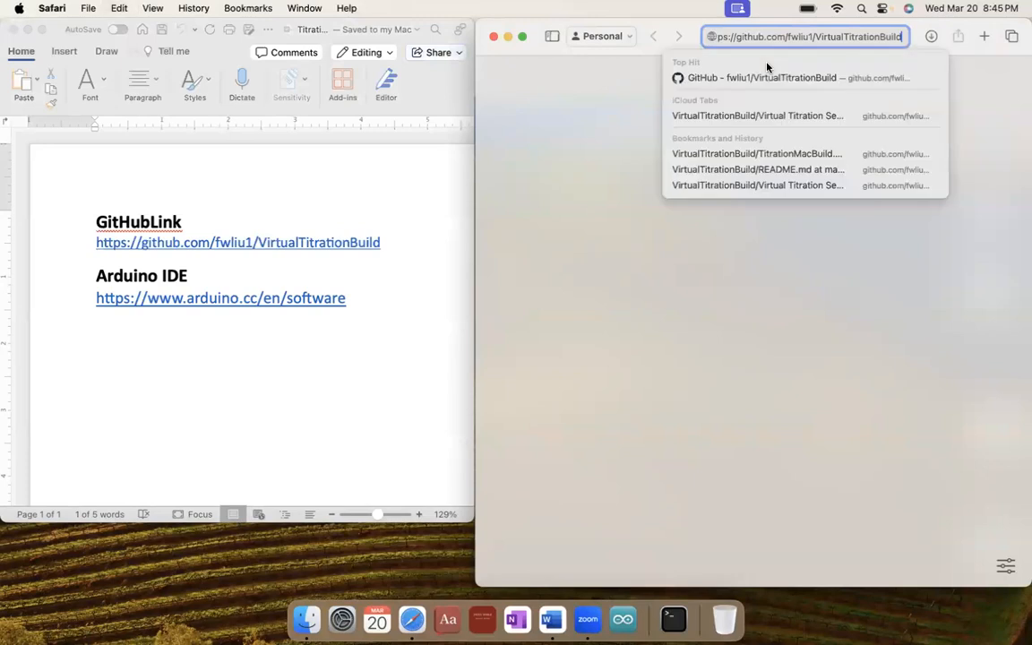
click(701, 79)
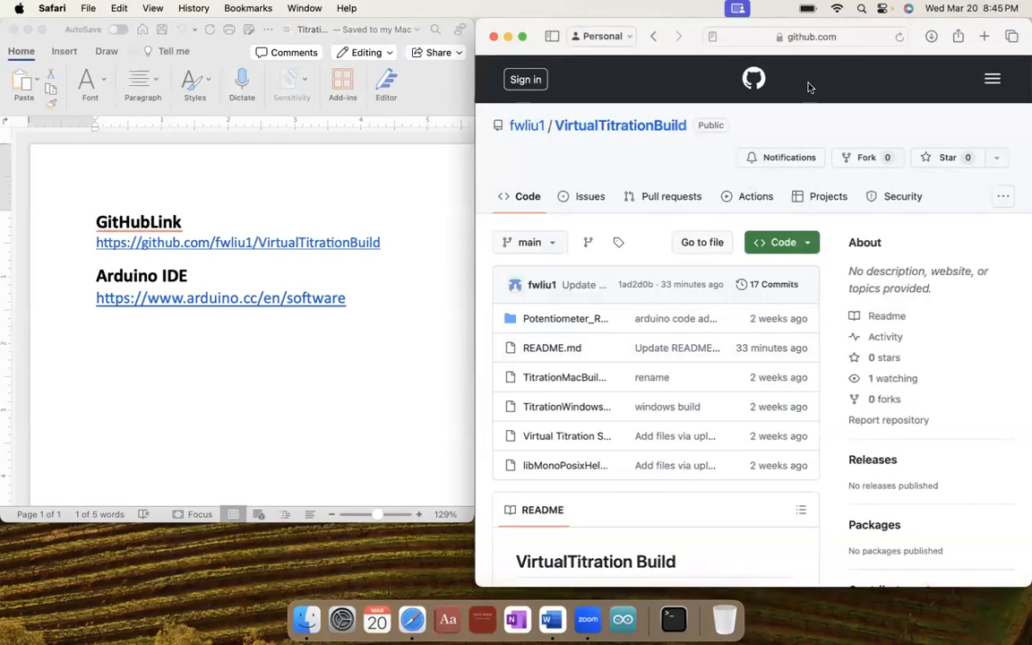
Copy the repository's HTTPS clone URL from its code download options
scroll(635, 428, down, 2)
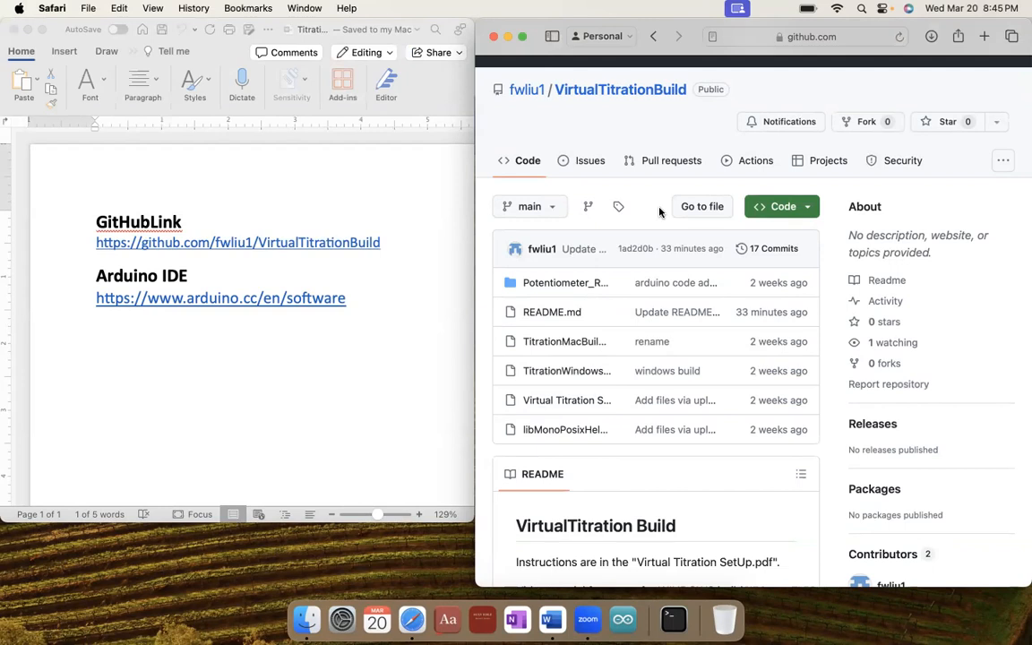
click(796, 211)
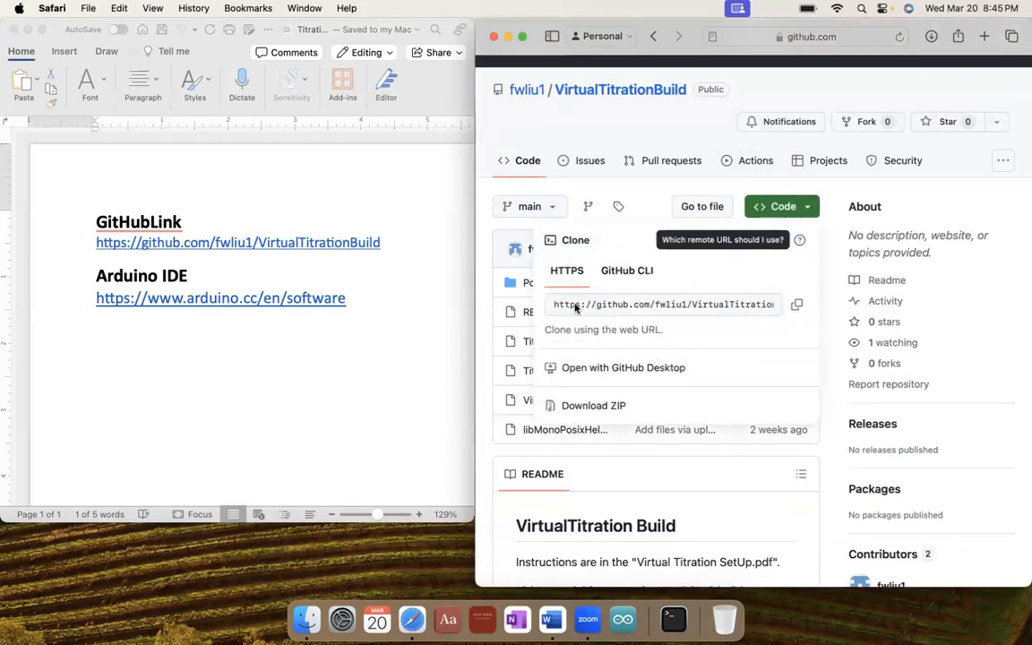
click(798, 307)
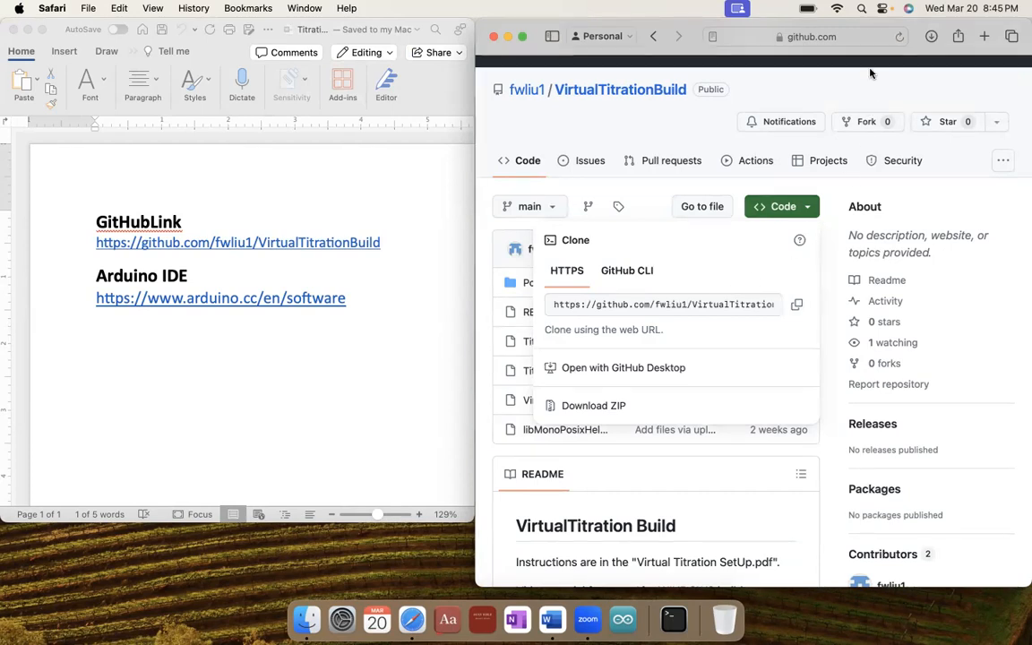
Find Terminal with a Spotlight search for "terminal", open it and place its window over the browser
click(862, 8)
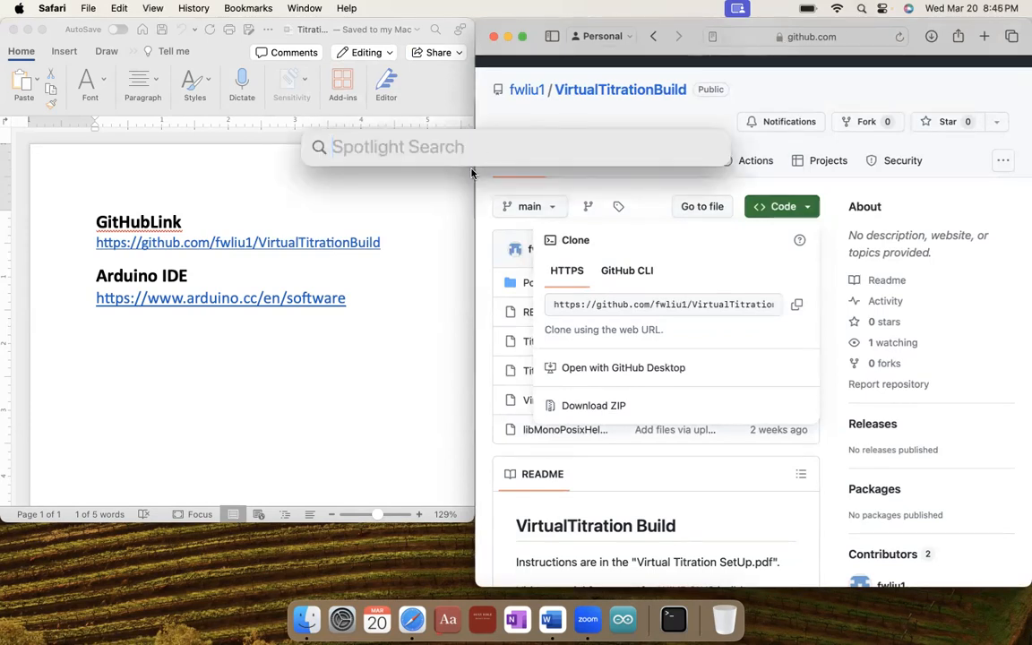
text(terminal)
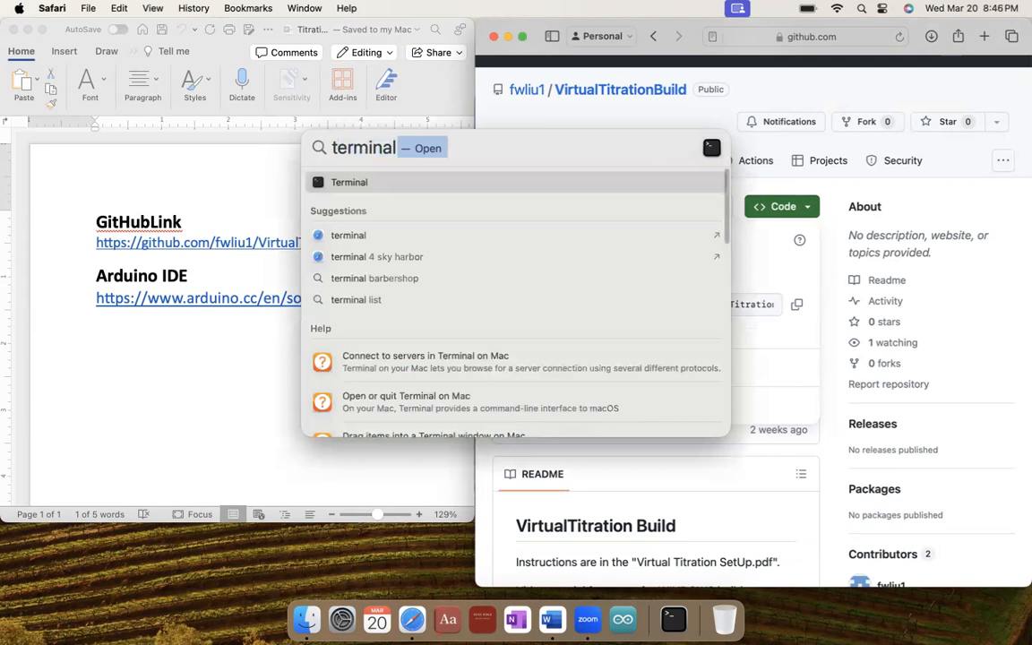
key(Return)
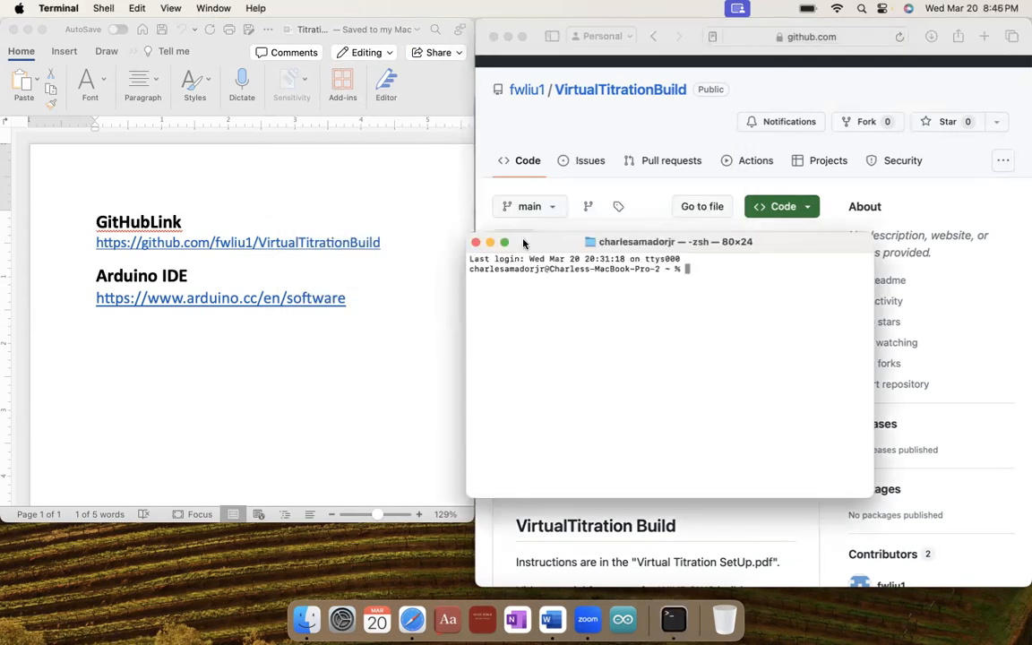
drag(524, 242, 466, 168)
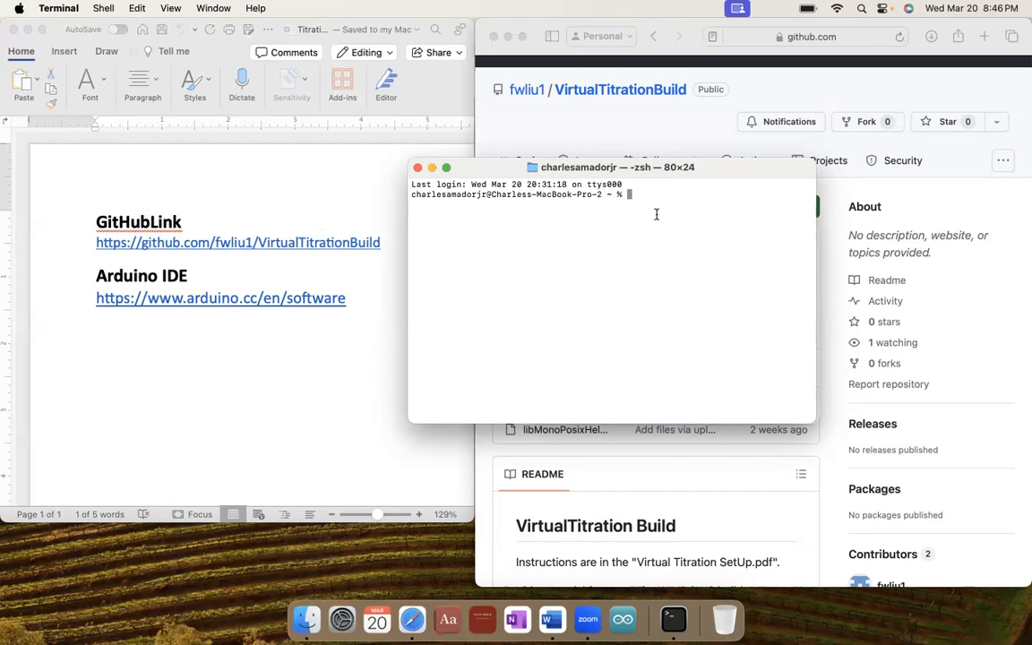
drag(727, 175, 797, 261)
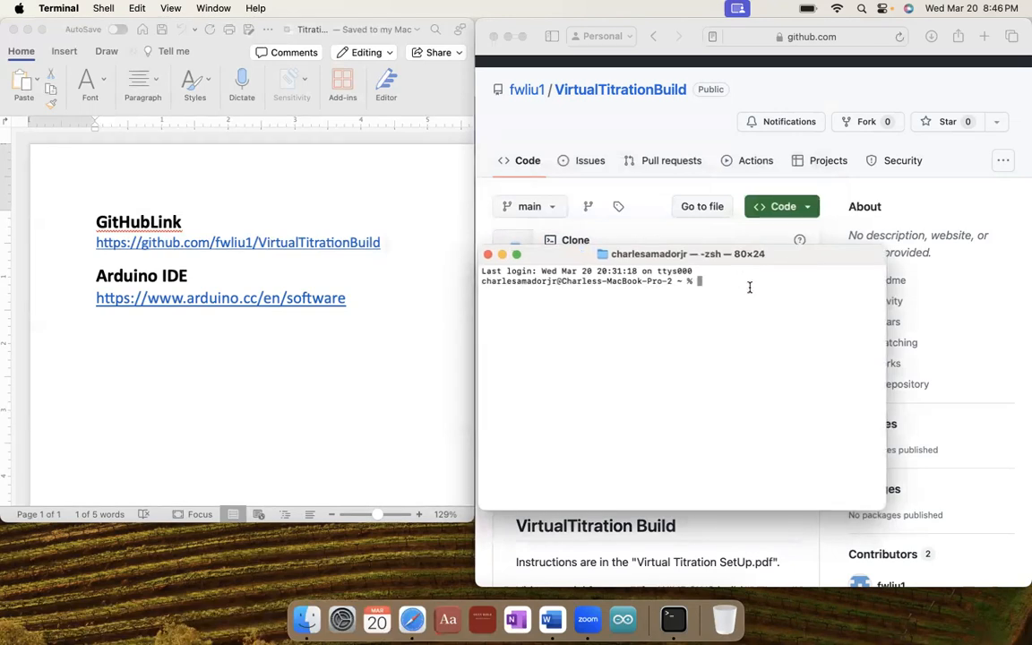
Change the working directory to the desktop with cd Desktop
text(cd Desktop)
drag(802, 260, 800, 227)
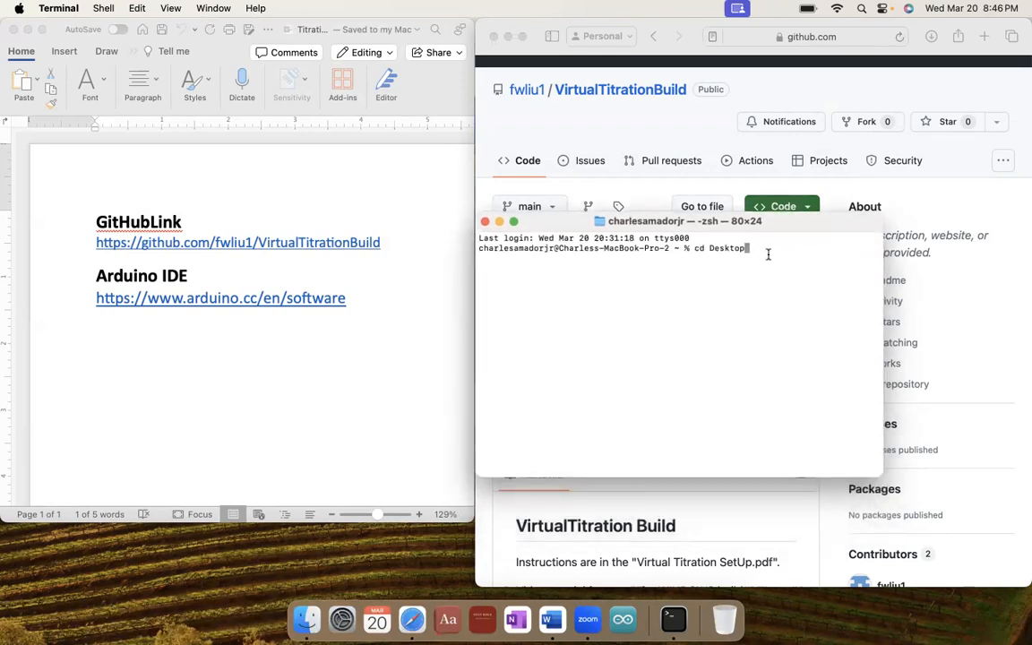
key(Return)
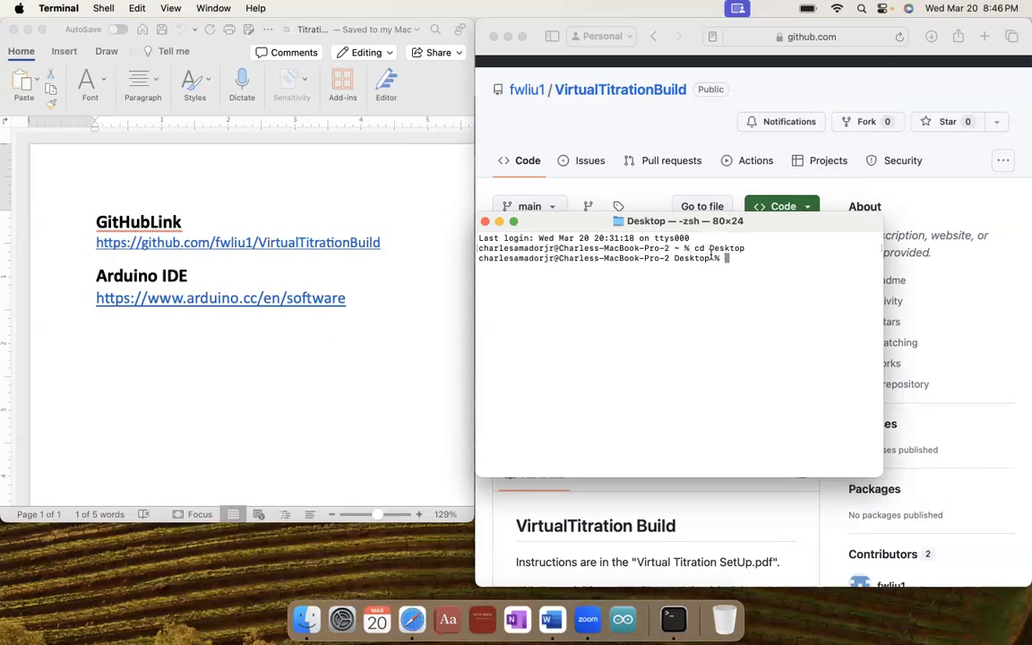
drag(773, 227, 764, 196)
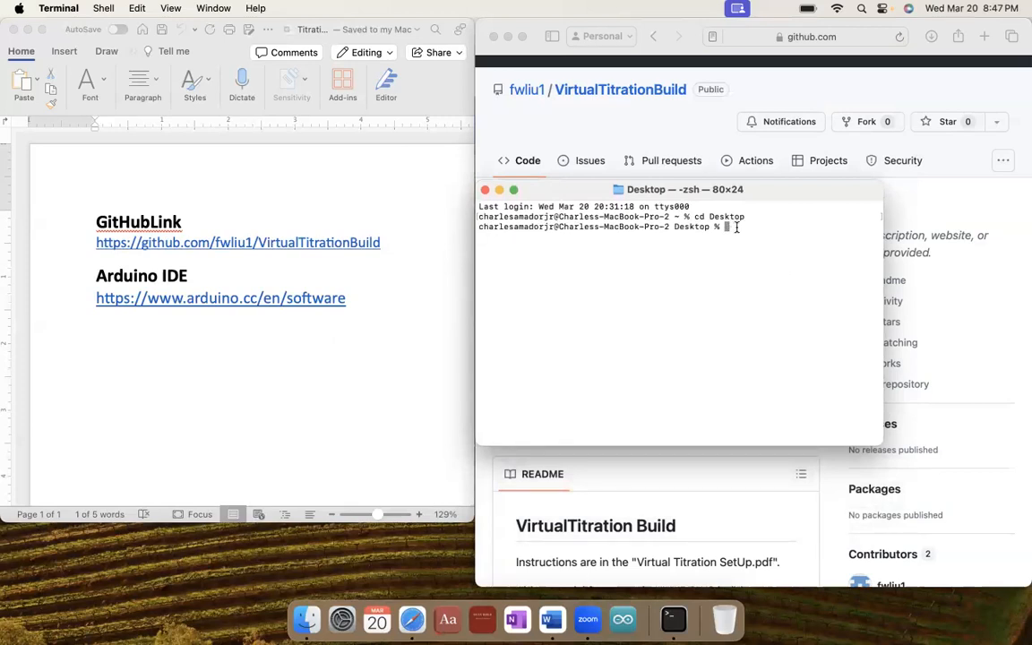
Clone the VirtualTitrationBuild repository to the desktop by running git clone with the copied URL
text(git clone)
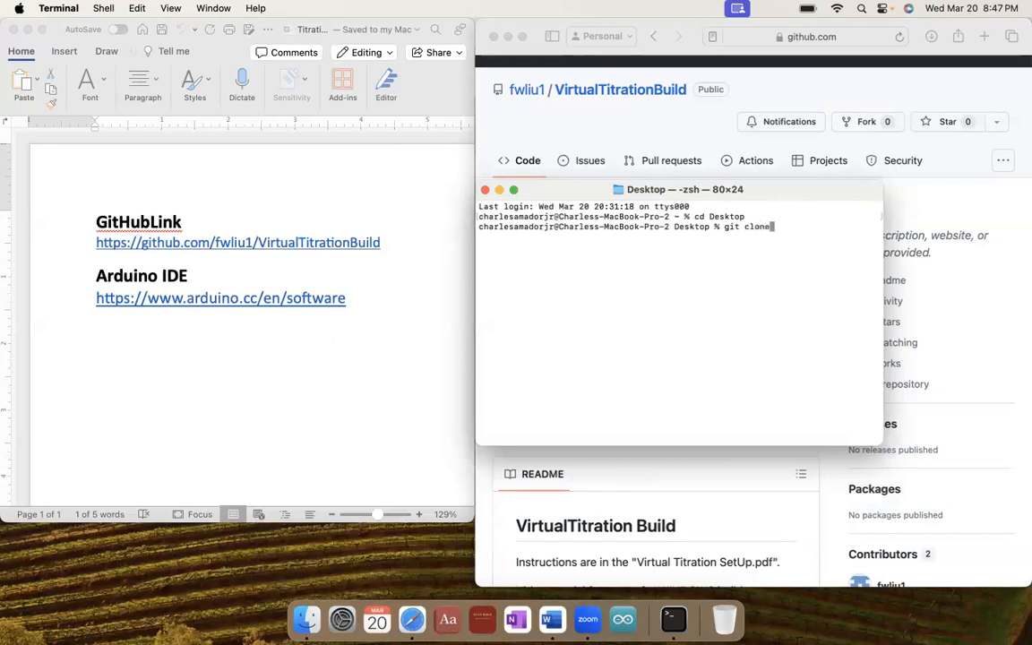
mouse_move(762, 199)
mouse_down()
mouse_move(558, 201)
mouse_move(439, 243)
mouse_move(516, 208)
mouse_up()
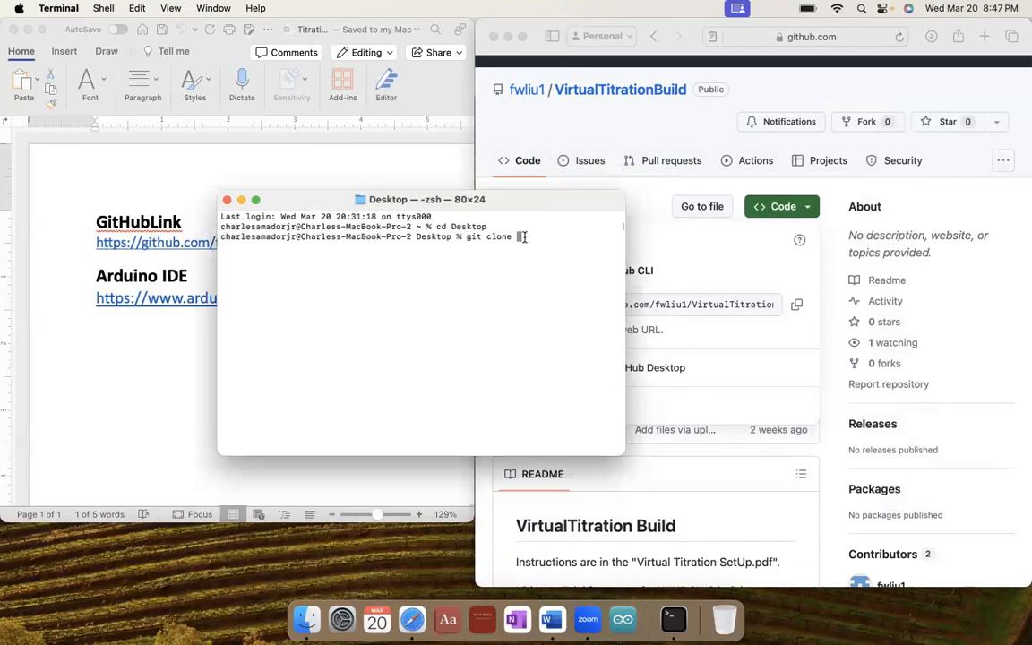
right_click(526, 236)
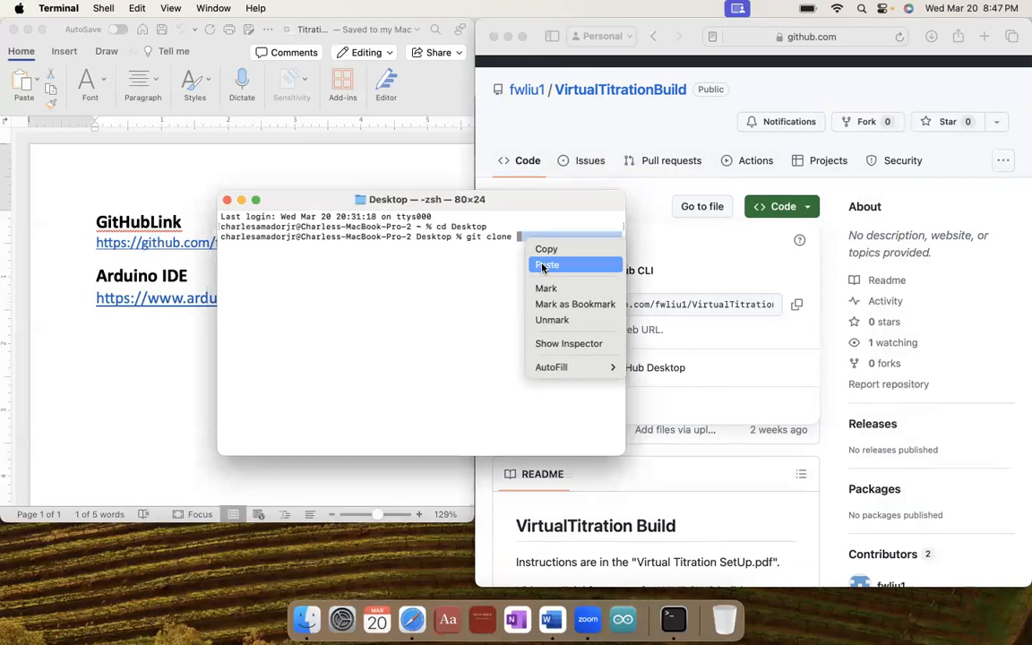
click(546, 265)
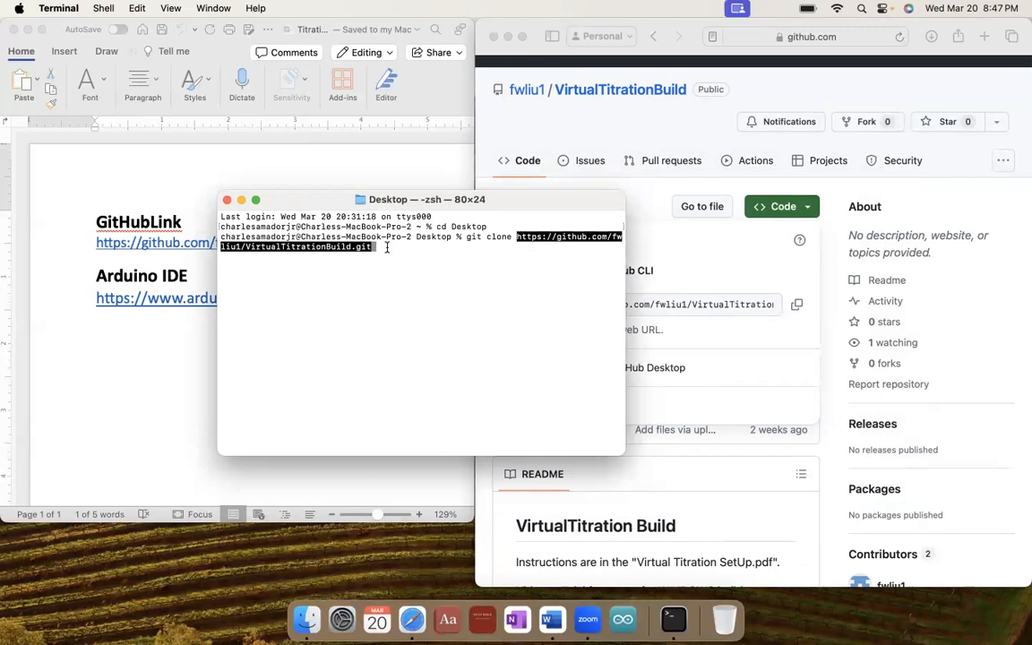
key(Return)
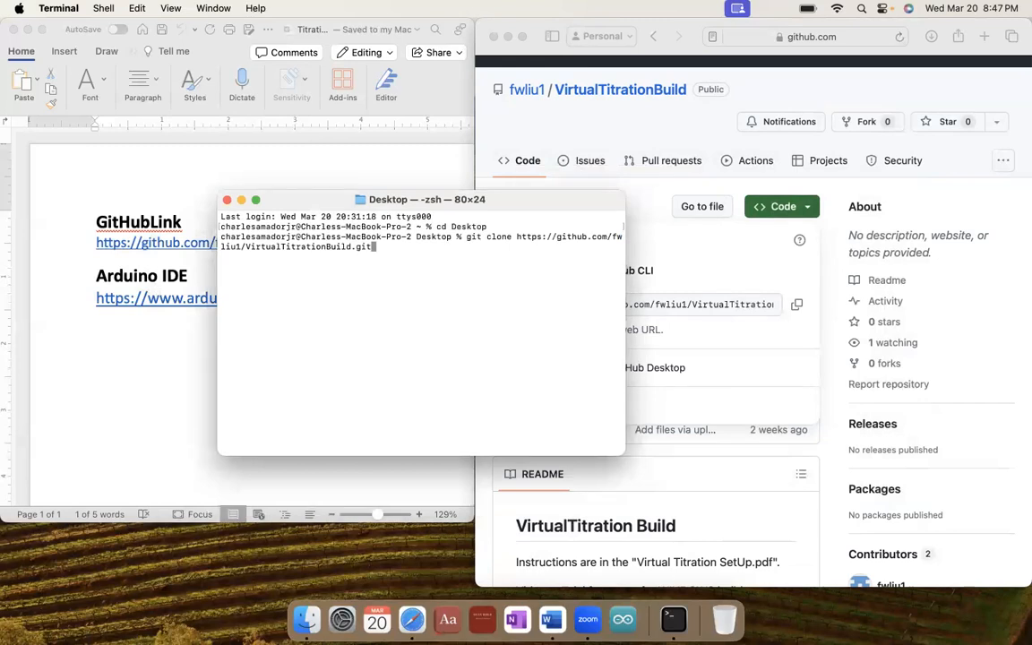
key(Return)
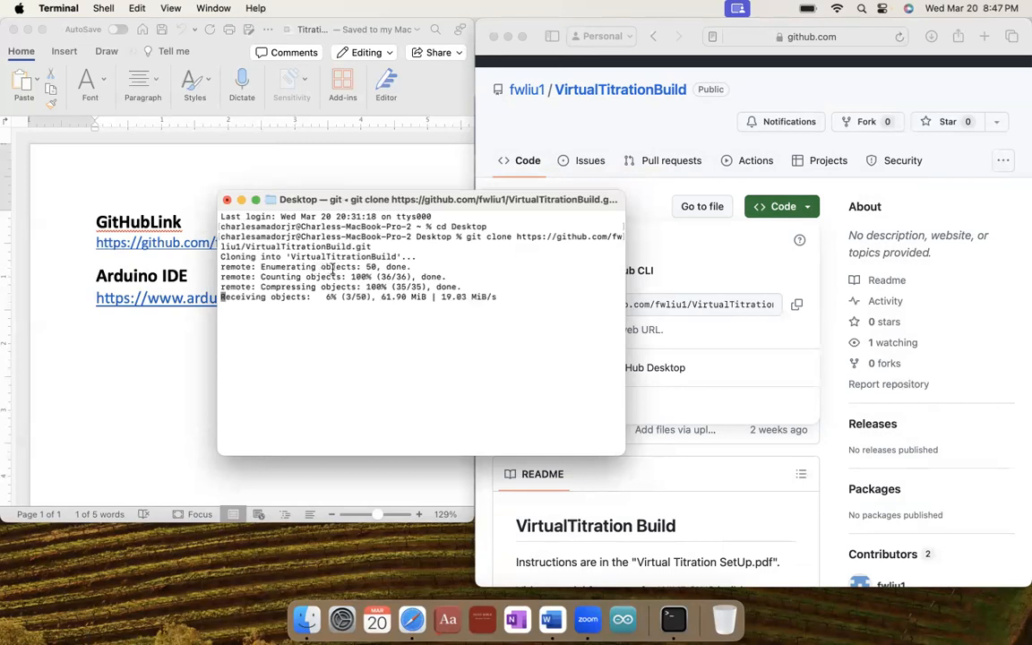
Minimize the Safari window and open the cloned VirtualTitrationBuild folder from the desktop in Finder
click(712, 284)
click(479, 271)
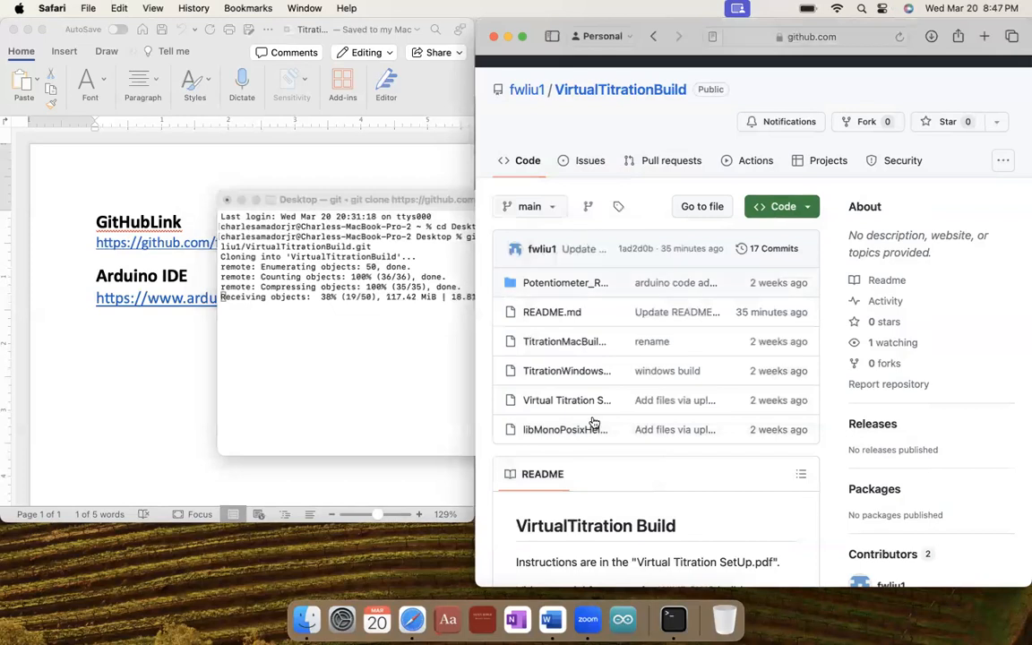
click(433, 341)
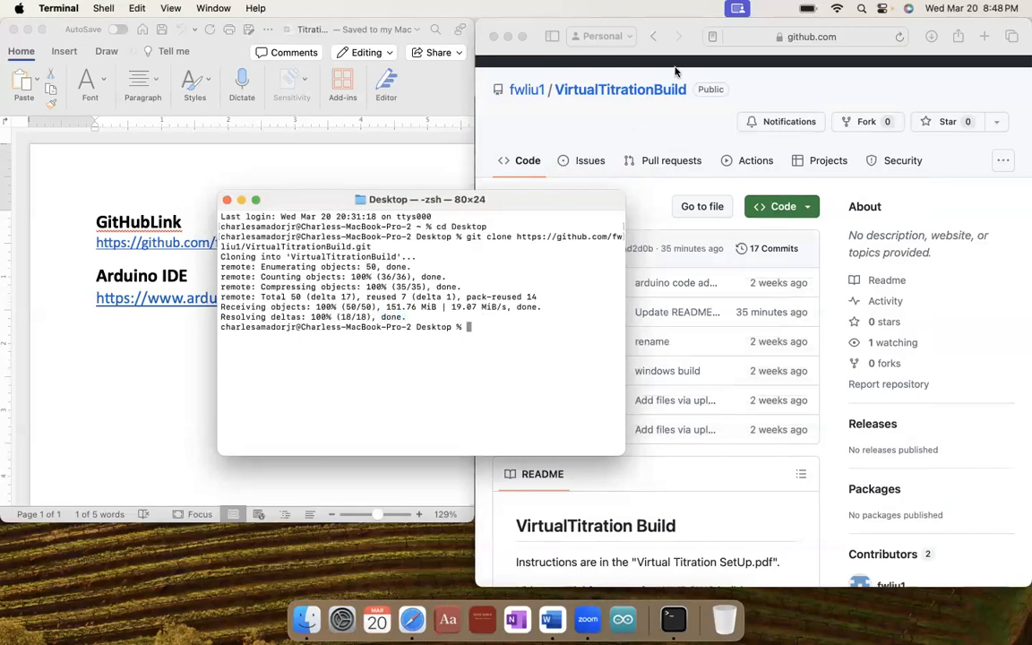
click(508, 38)
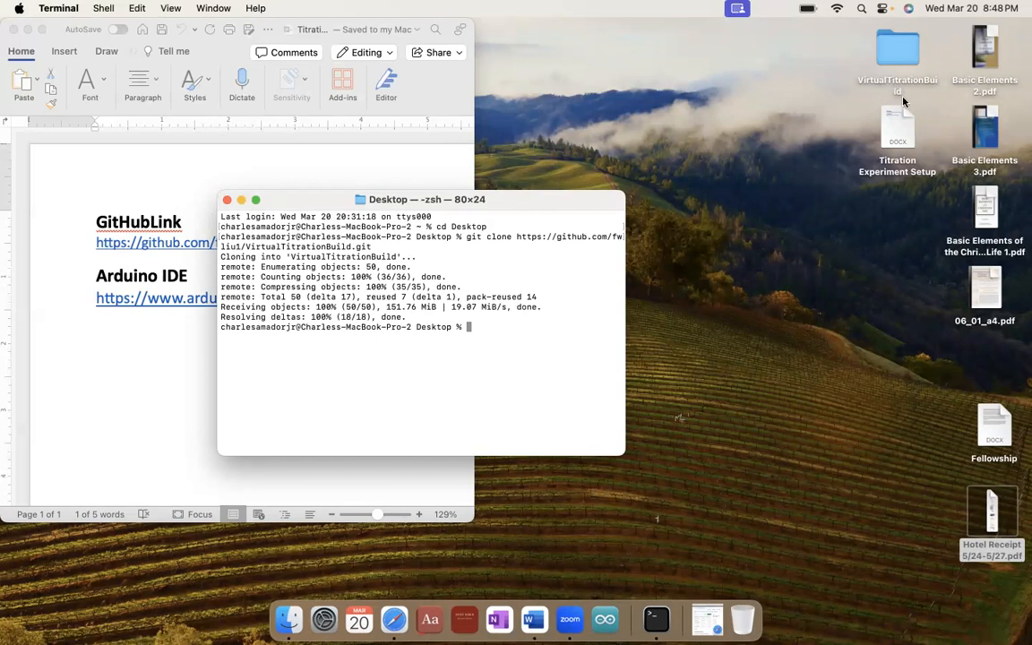
drag(545, 202, 703, 117)
double_click(890, 53)
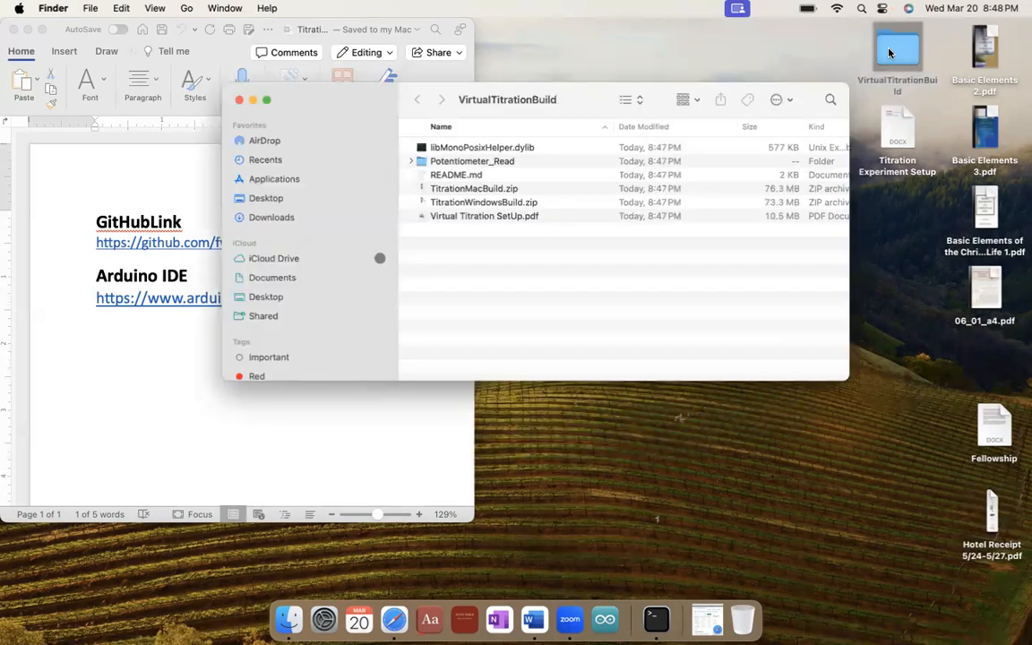
Rearrange the Finder and Terminal windows so the folder's file list is unobstructed, with Finder in front
drag(563, 100, 627, 132)
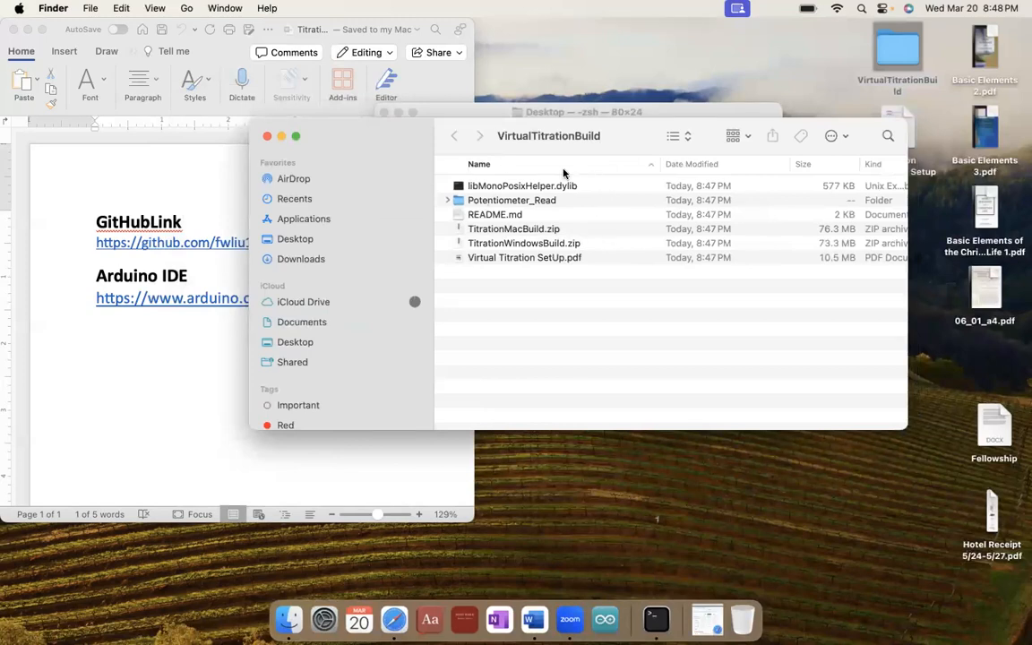
drag(383, 135, 408, 228)
mouse_move(473, 111)
mouse_down()
mouse_move(466, 79)
mouse_move(450, 67)
mouse_up()
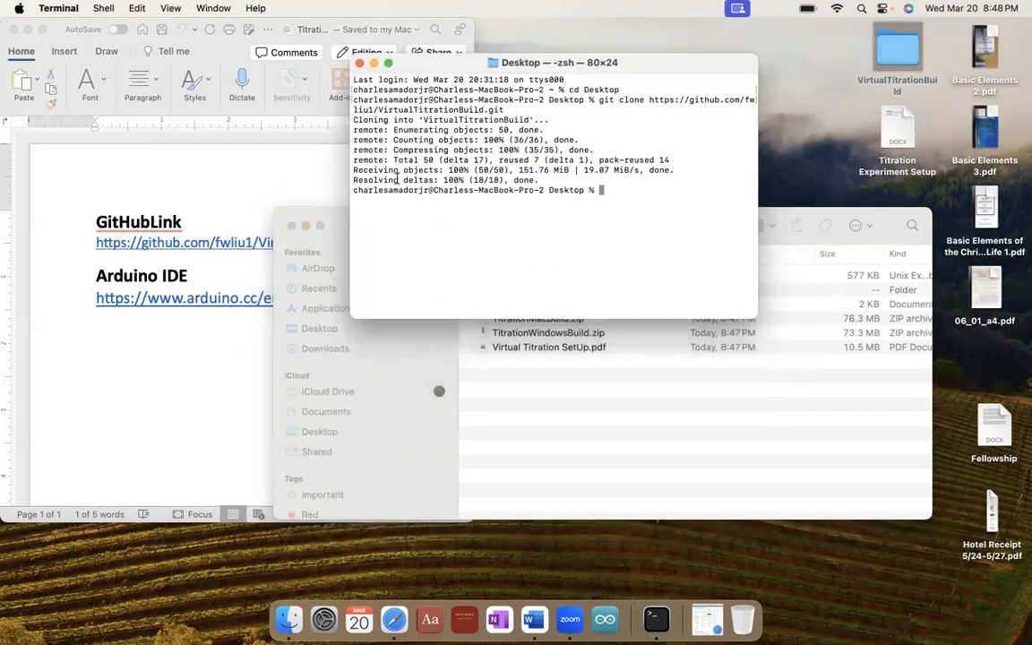
click(343, 225)
Extract the TitrationMacBuild.zip archive inside the VirtualTitrationBuild folder
click(508, 277)
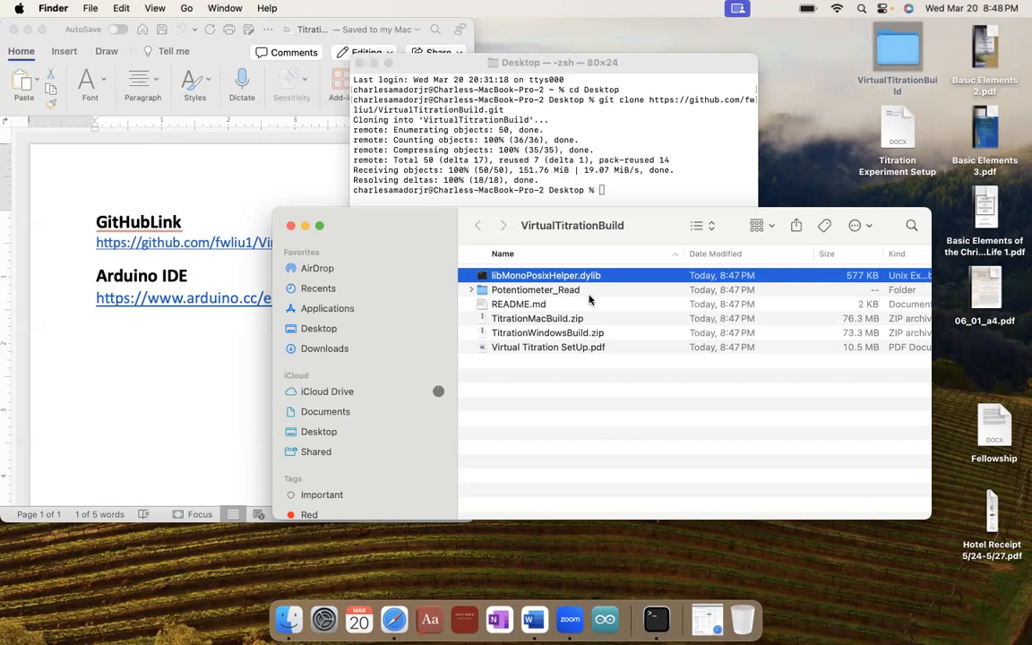
click(518, 319)
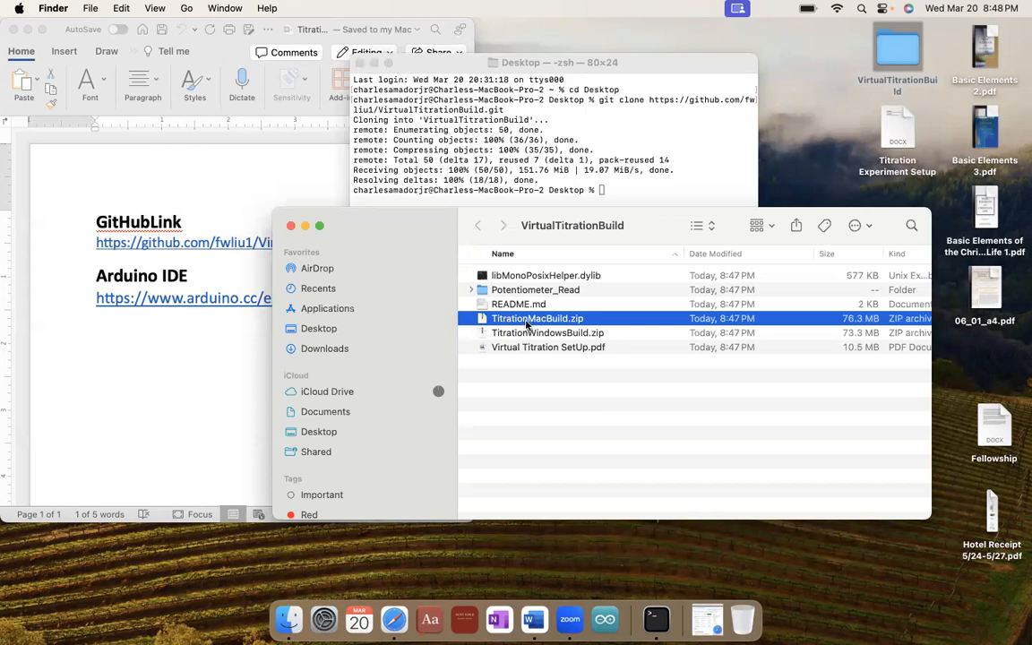
double_click(527, 318)
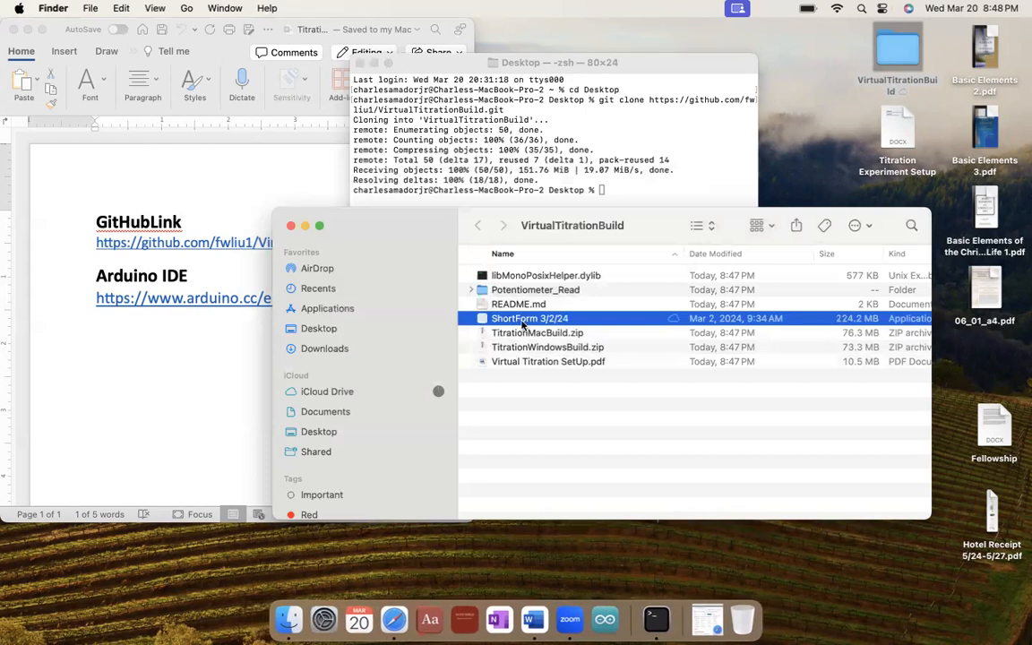
right_click(531, 332)
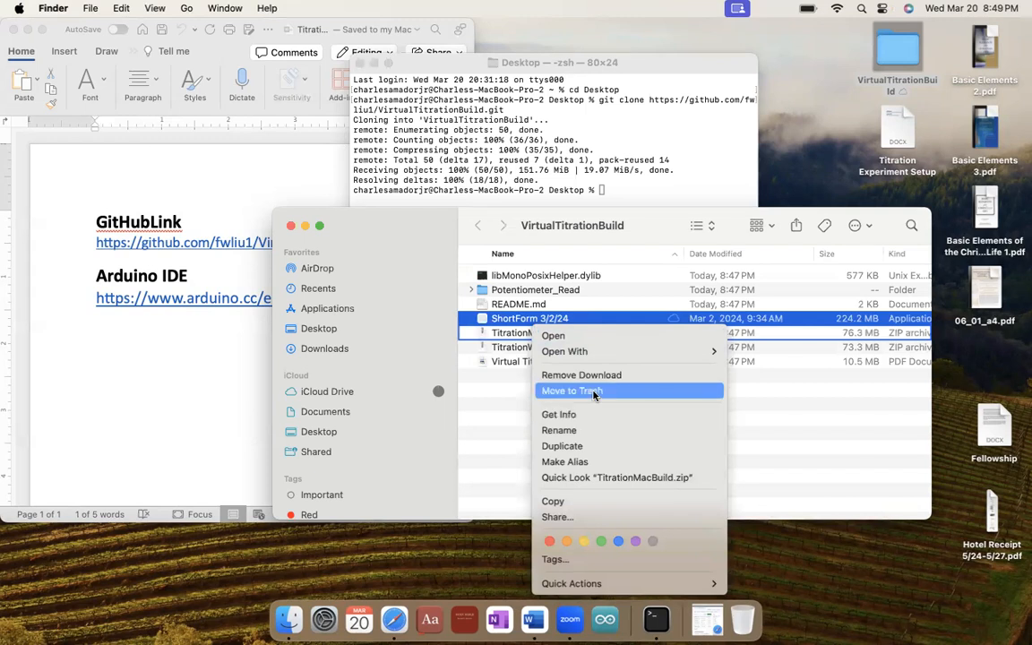
click(486, 396)
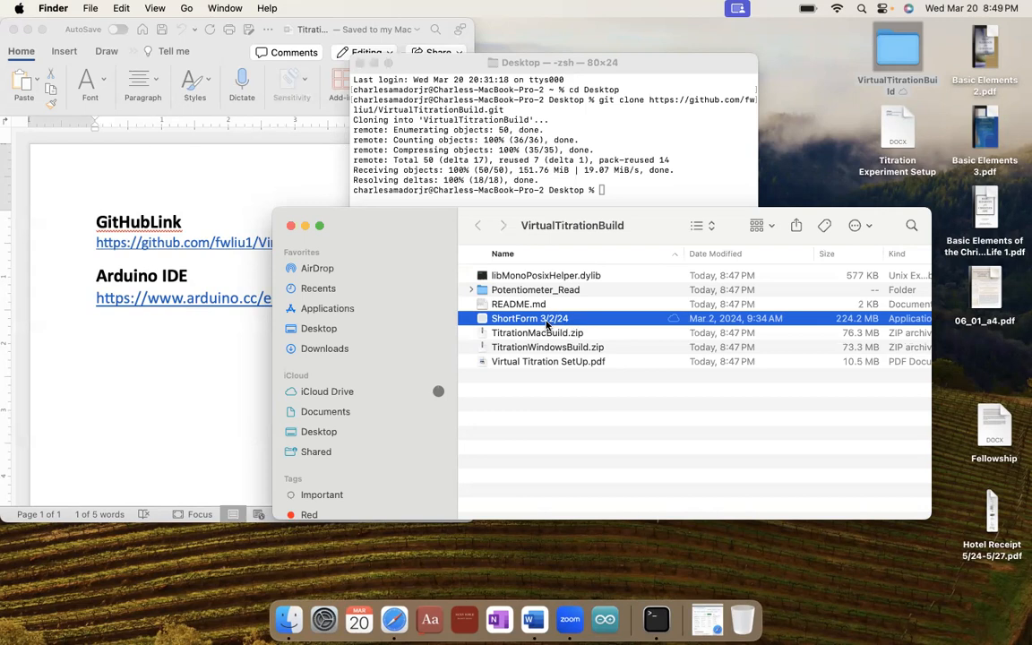
Rename the extracted "ShortForm 3/2/24" application in the VirtualTitrationBuild folder to ShortForm
click(546, 320)
key(Right)
key(BackSpace)
key(BackSpace)
key(BackSpace)
key(BackSpace)
key(BackSpace)
key(BackSpace)
key(BackSpace)
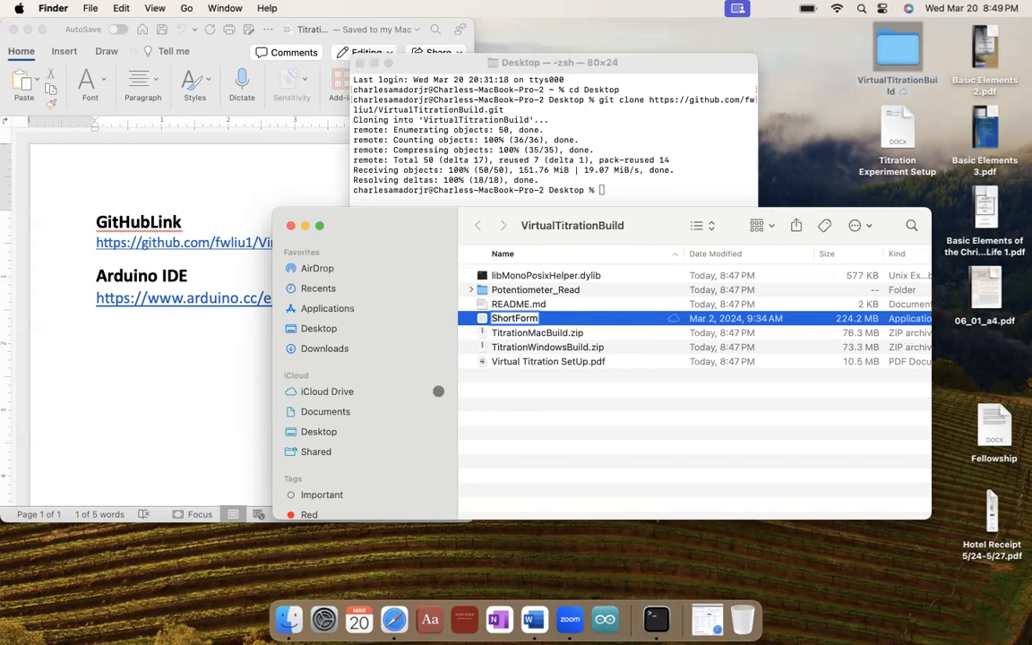
key(Return)
Move the Finder and Terminal windows apart so both are usable, with Terminal in front
drag(431, 223, 357, 282)
click(440, 63)
drag(440, 63, 589, 42)
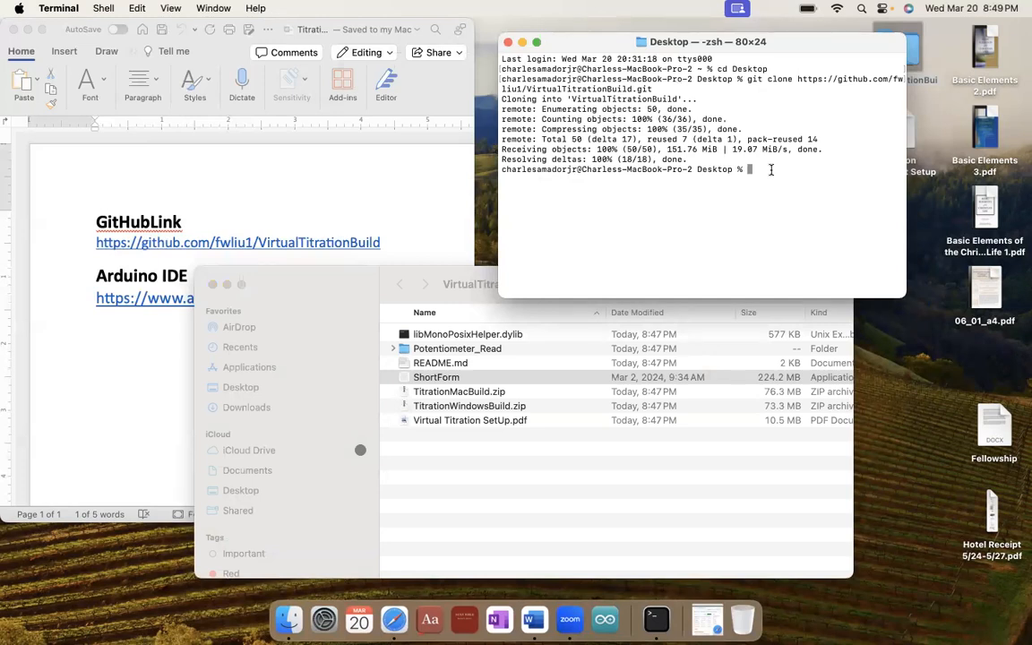
Try to change into the Desktop directory in Terminal with cd Desktop
text(cd)
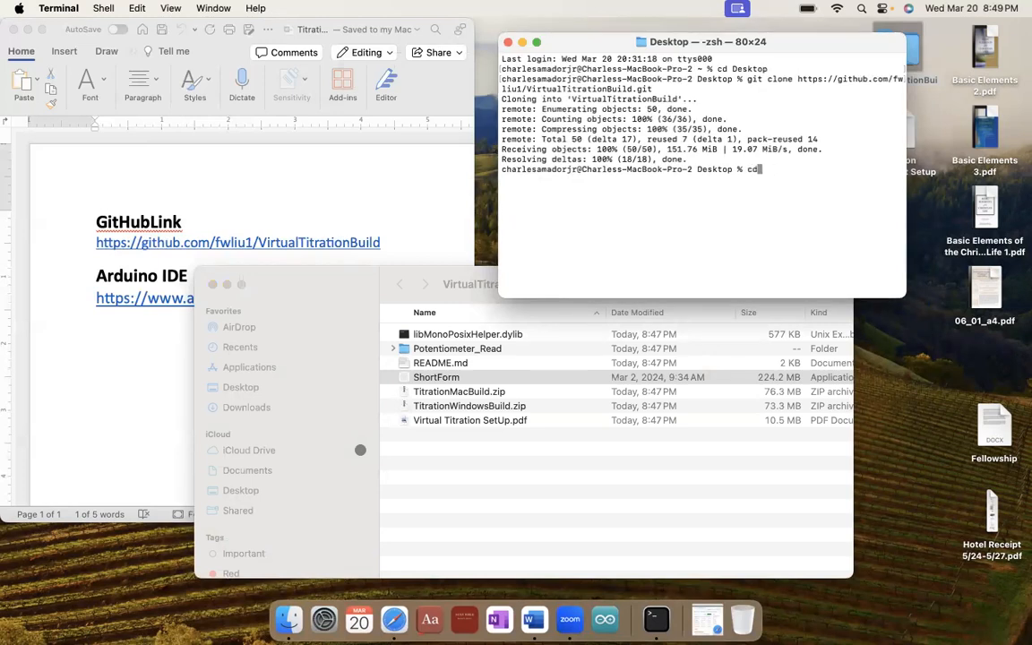
text( Desktop)
key(Return)
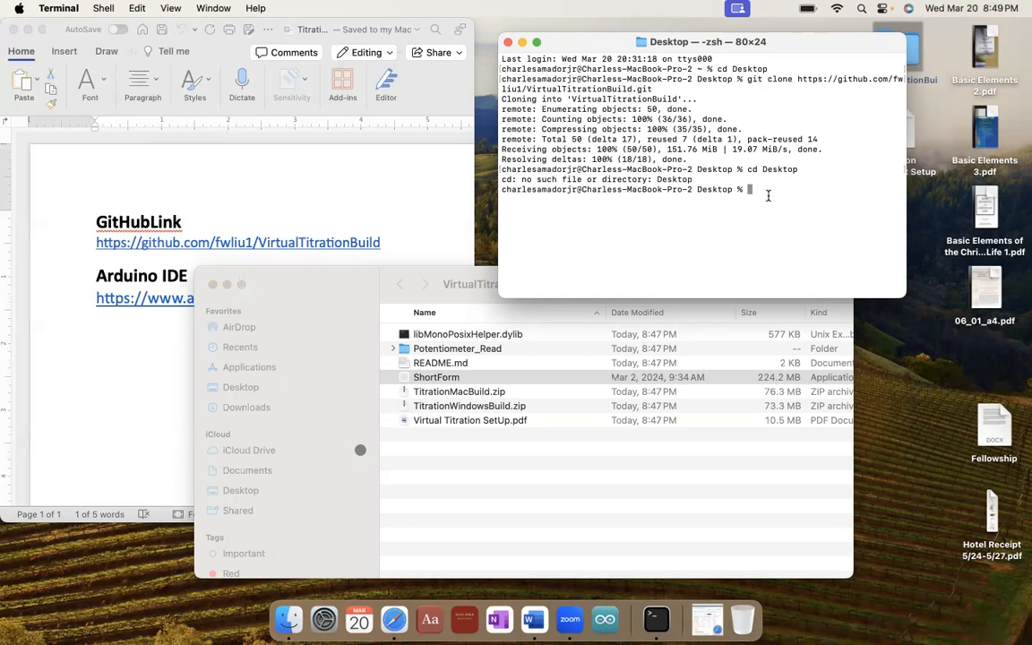
List the current directory's contents in Terminal with ls and look through the listing for the cloned folder
text(ls)
key(Return)
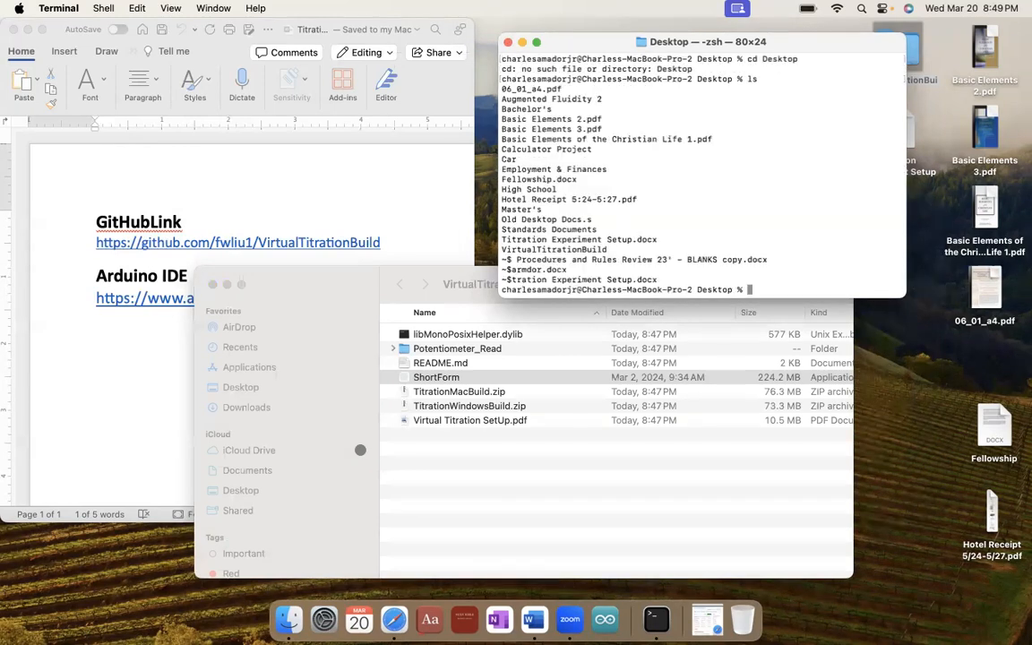
scroll(738, 185, up, 3)
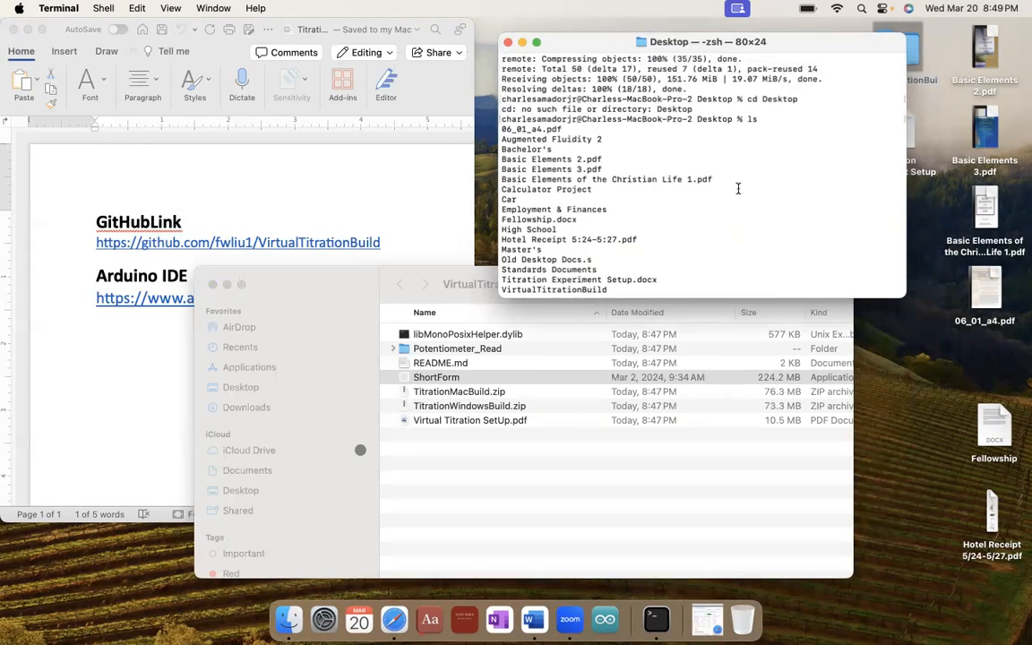
scroll(712, 143, down, 3)
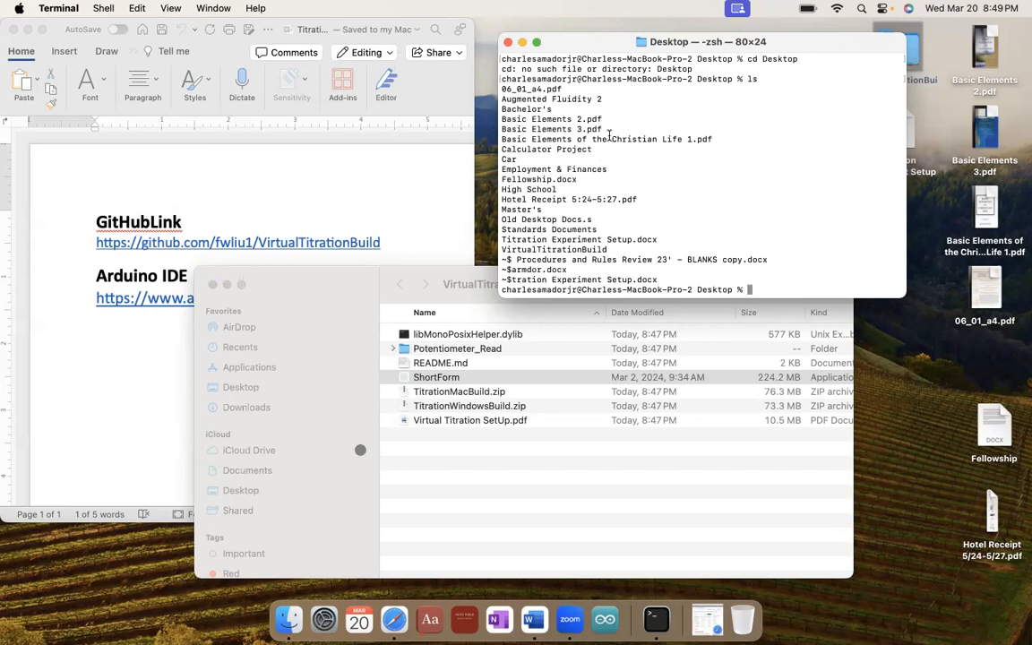
Change the Terminal directory to VirtualTitrationBuild with cd, using the folder name copied from the desktop folder
drag(548, 43, 527, 33)
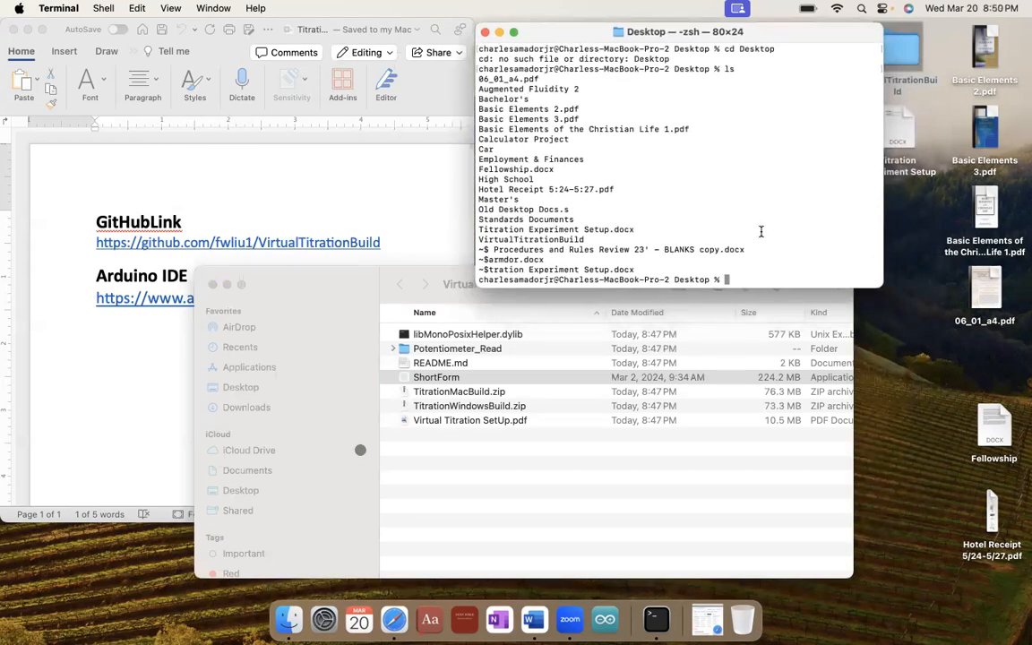
text(cd)
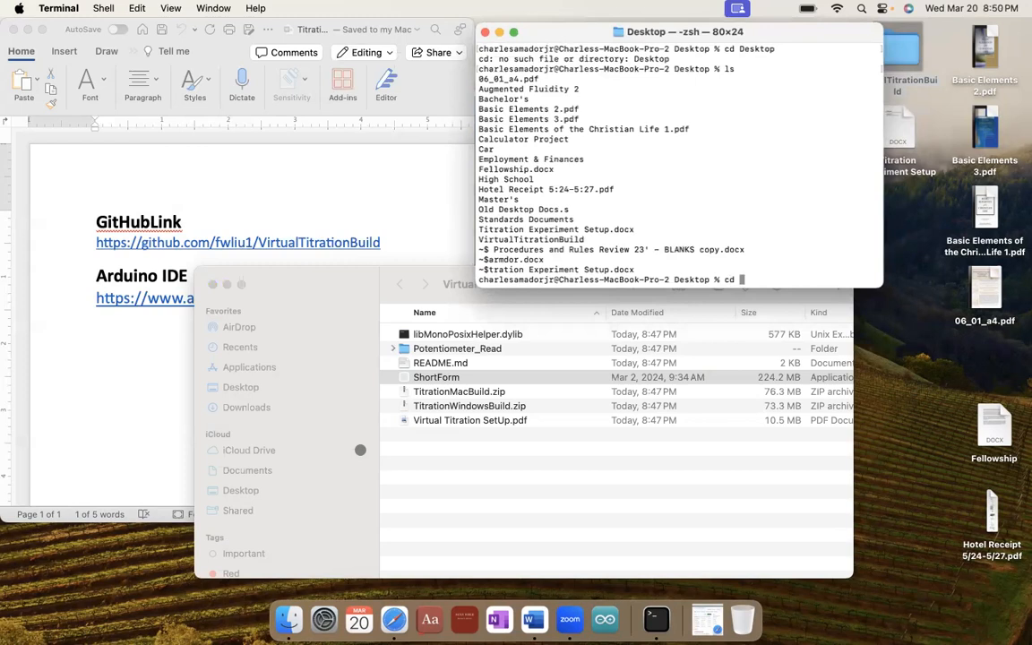
drag(792, 41, 698, 51)
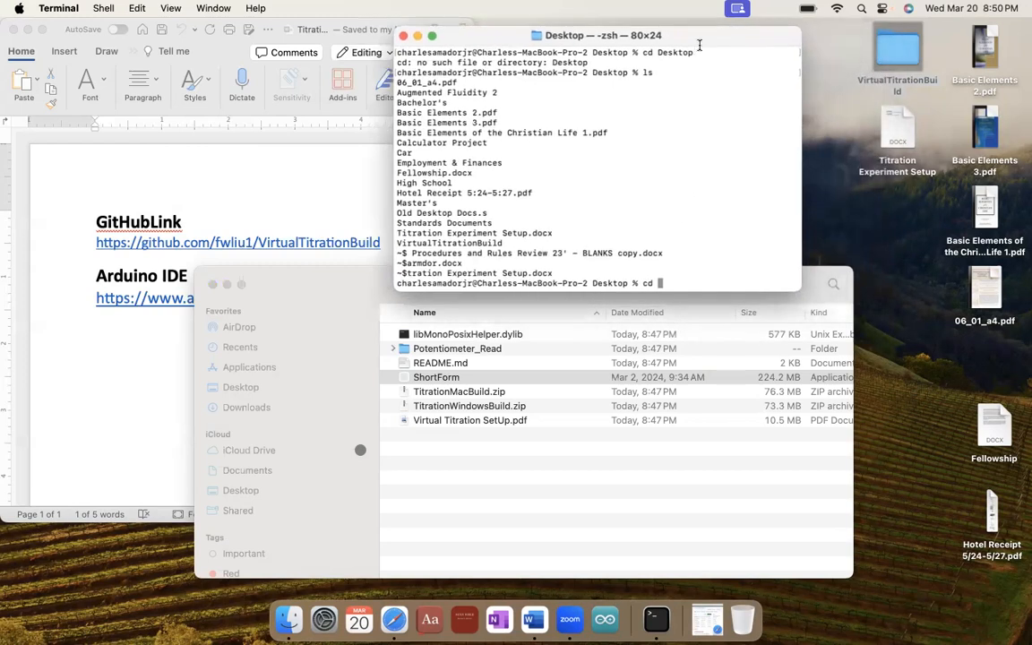
click(906, 86)
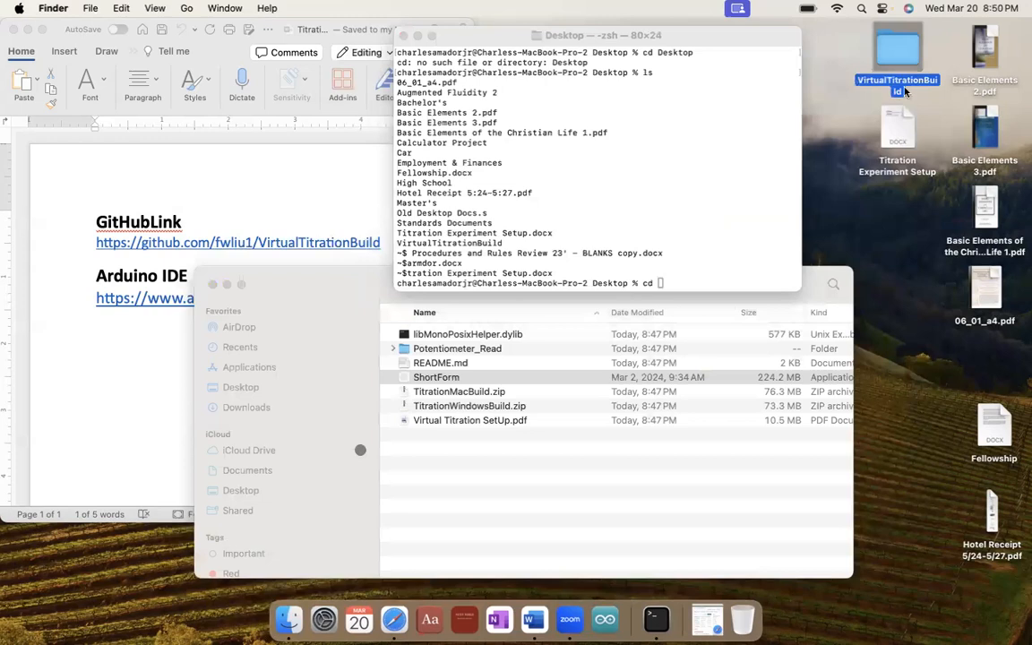
click(897, 83)
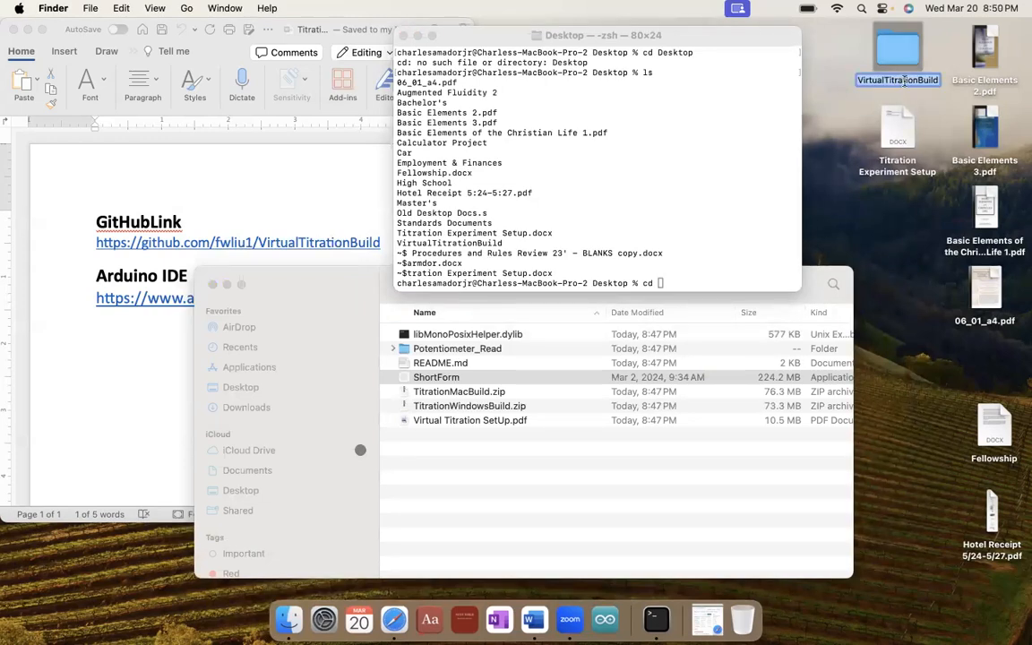
right_click(903, 82)
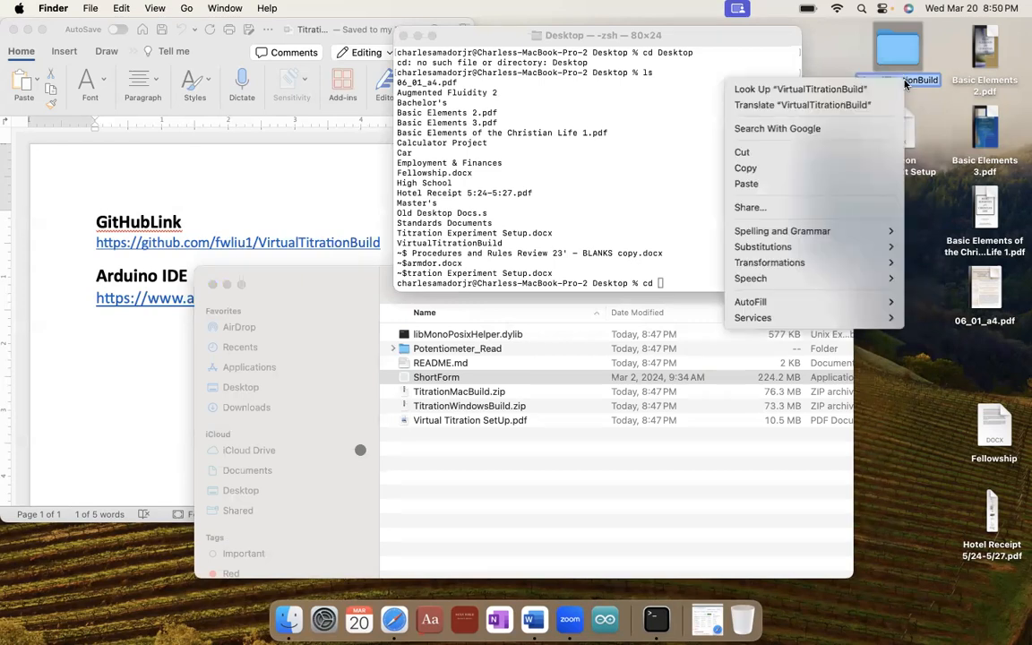
click(811, 169)
click(661, 285)
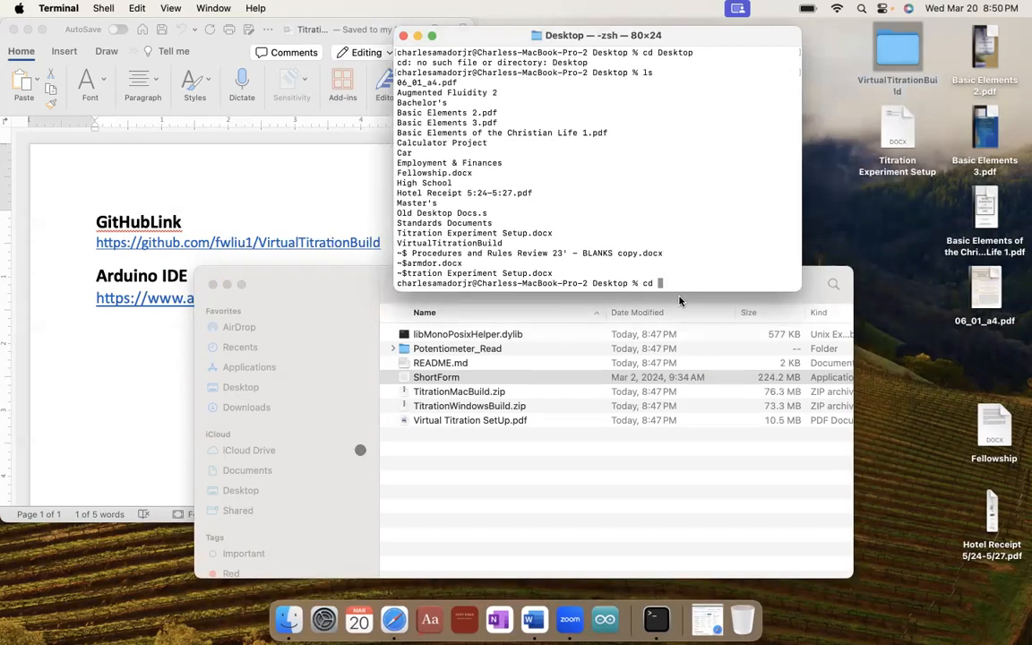
right_click(671, 283)
click(691, 309)
key(Return)
key(Return)
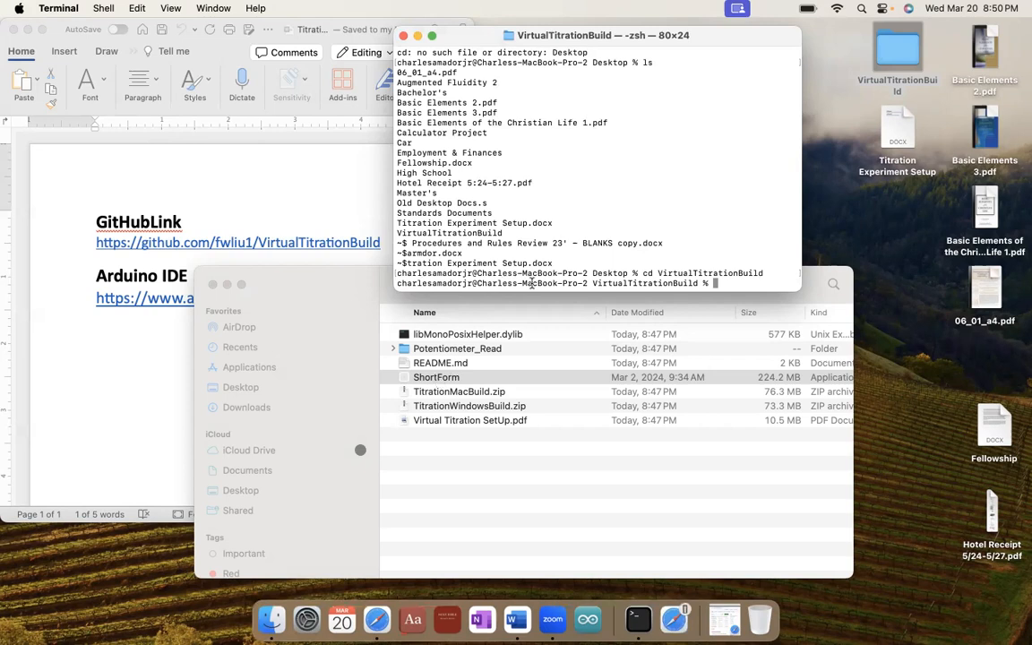
Begin a cp command in Terminal with libMonoPosixHelper.dylib as the source, using the file name copied from Finder
text(cp)
click(443, 309)
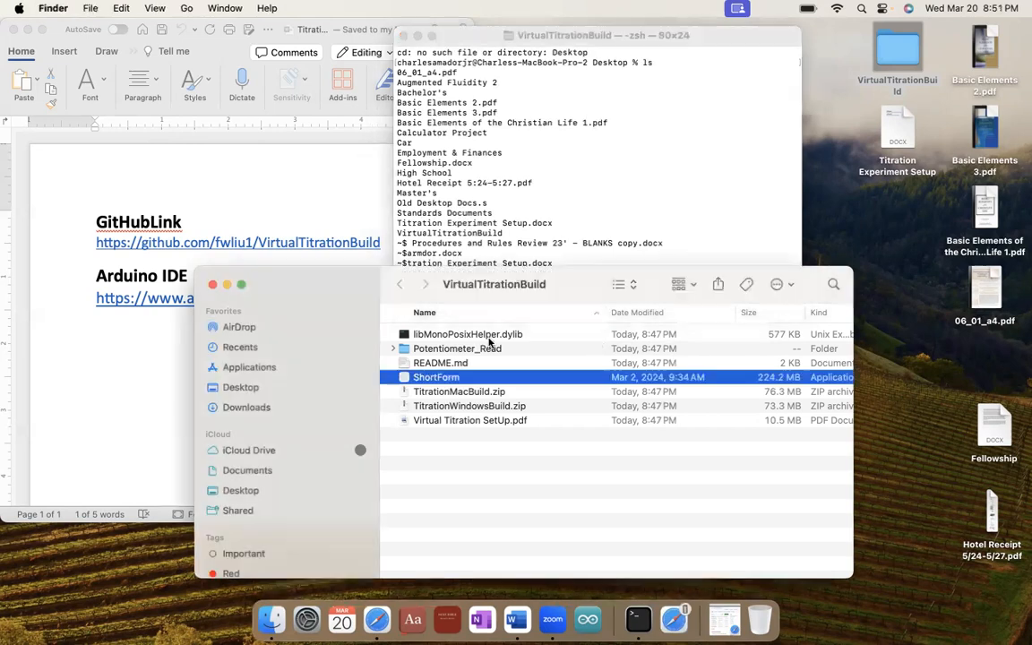
click(467, 334)
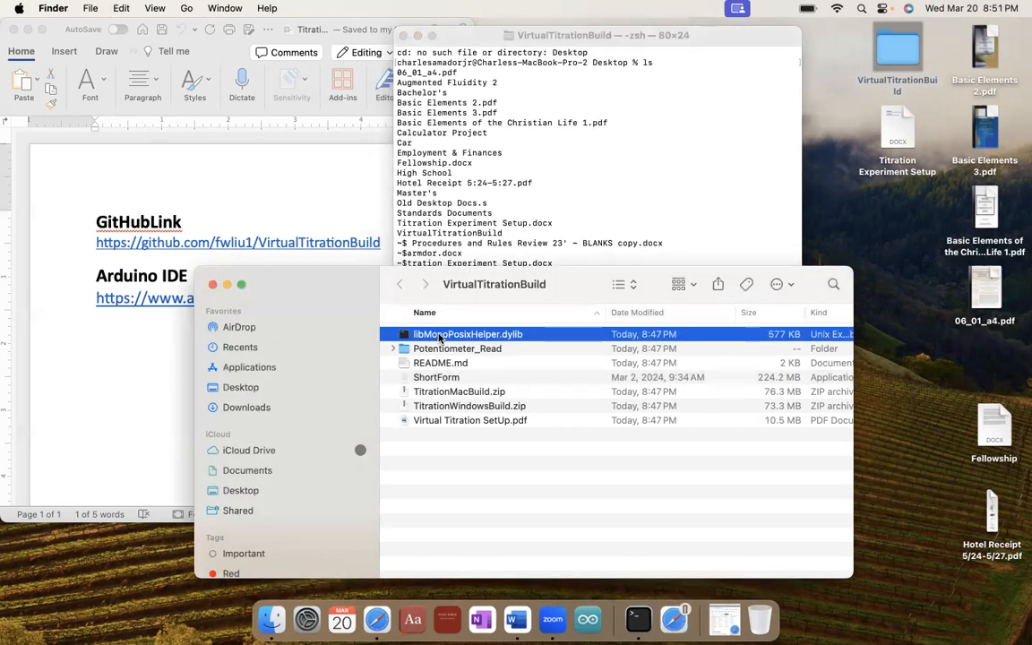
click(433, 334)
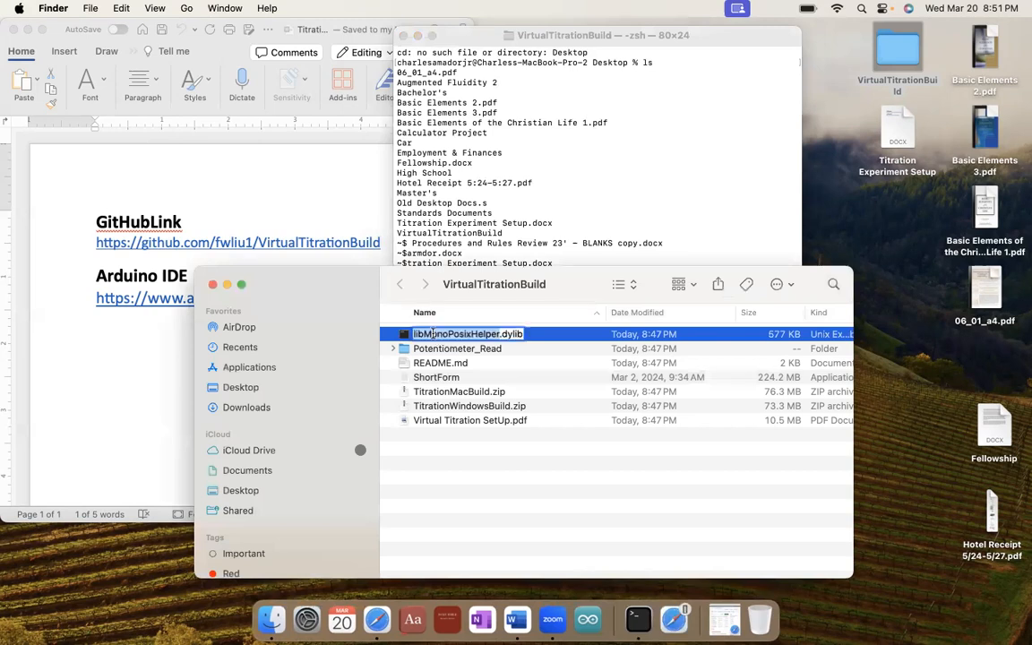
click(454, 334)
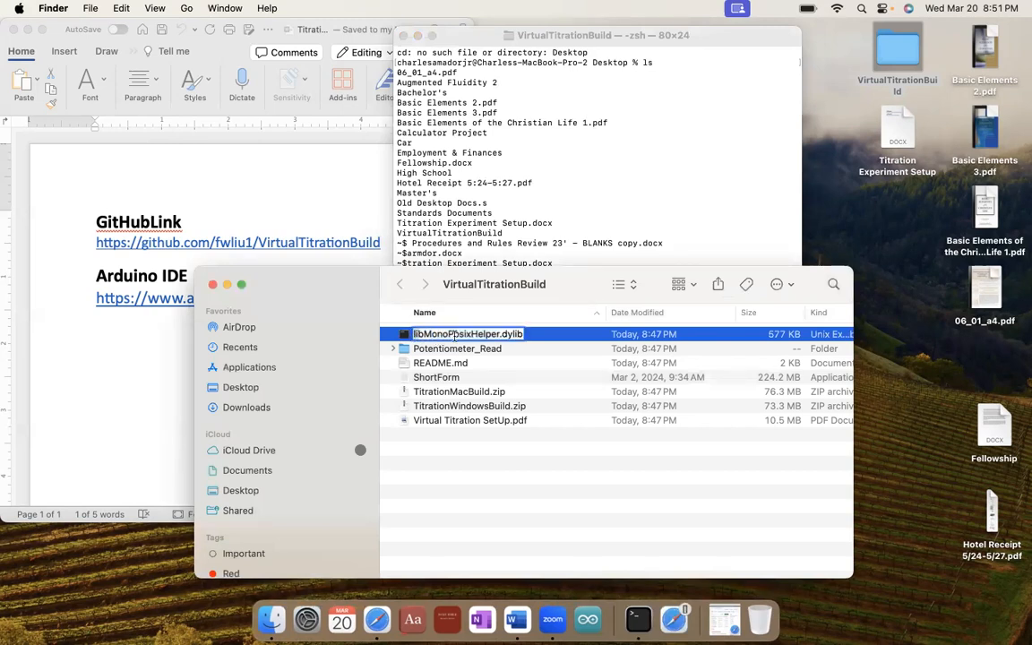
right_click(510, 334)
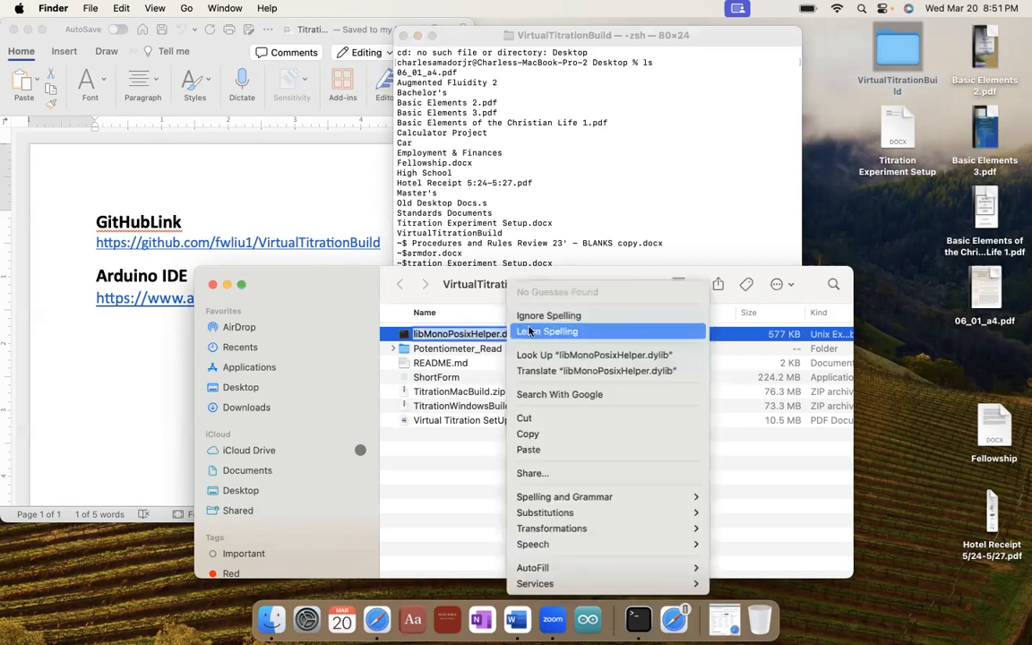
click(532, 434)
click(593, 200)
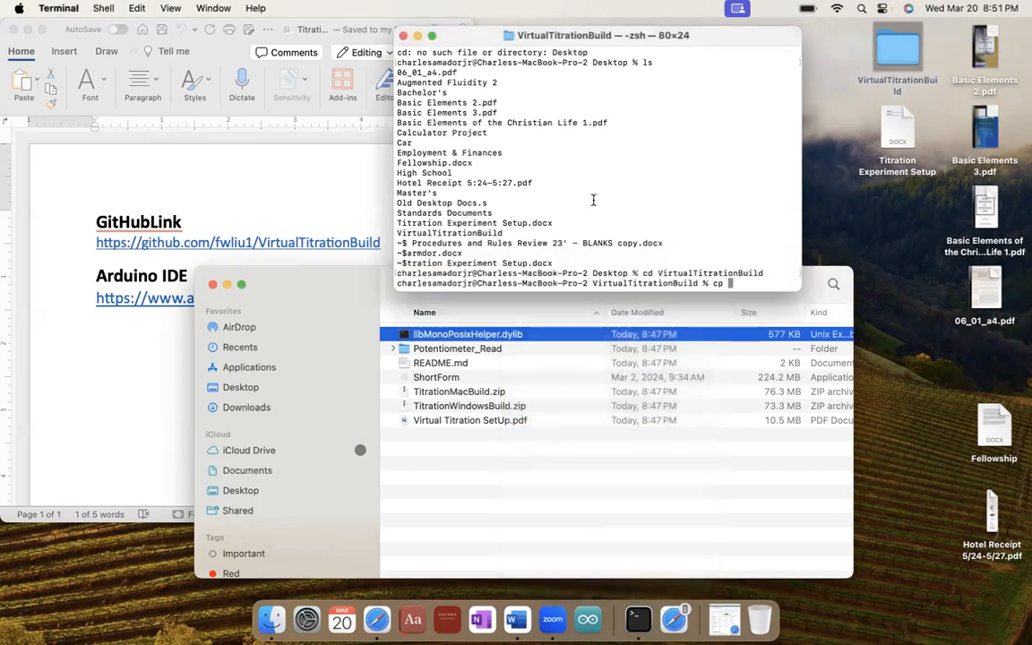
right_click(736, 283)
click(750, 312)
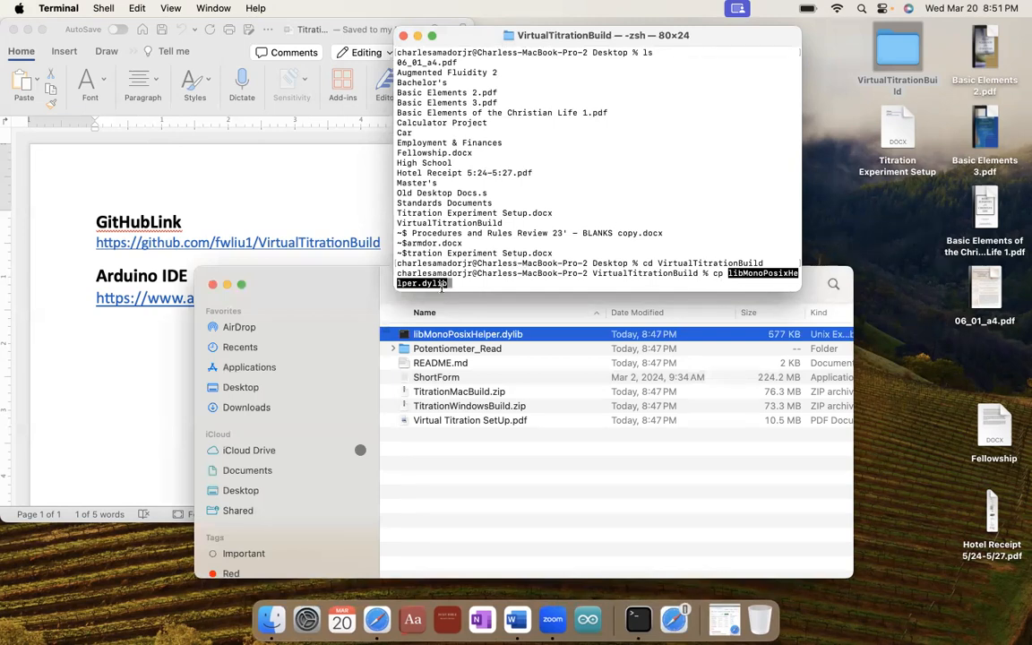
key(Right)
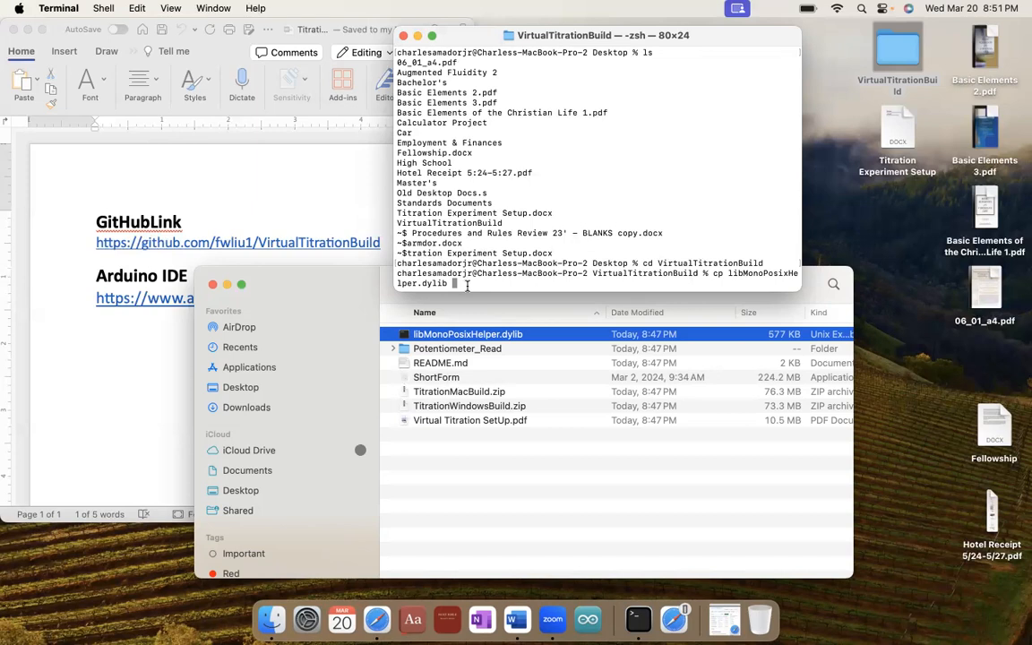
Complete the cp command with the destination "ShortForm.app"/Contents/MacOS and run it
text("ShortForm)
text(.ap)
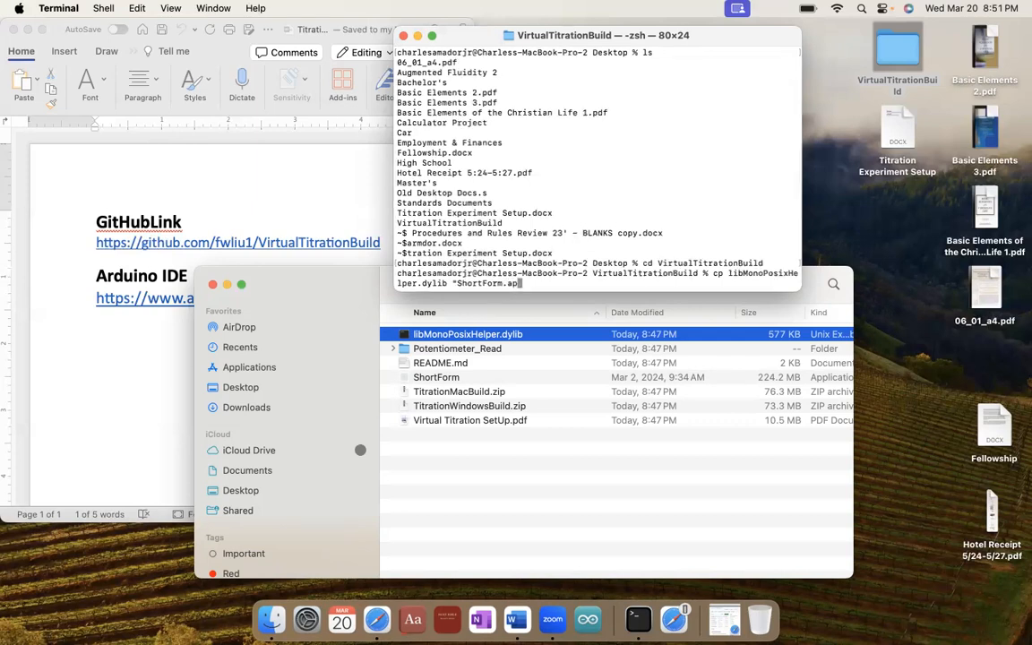
text(p")
text(/Contents)
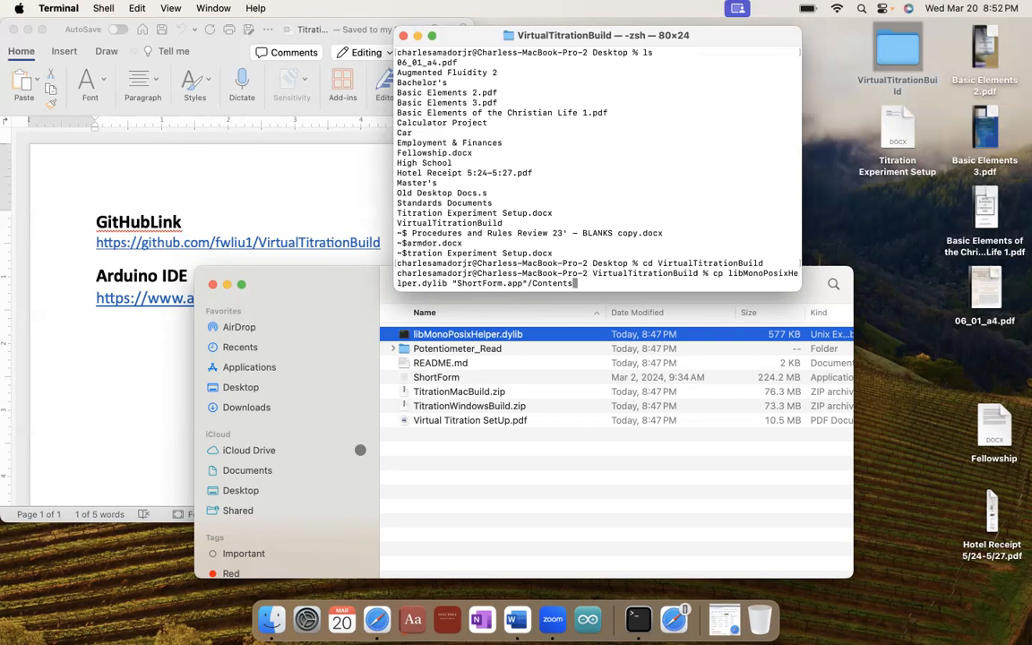
text(/MacOS)
key(Return)
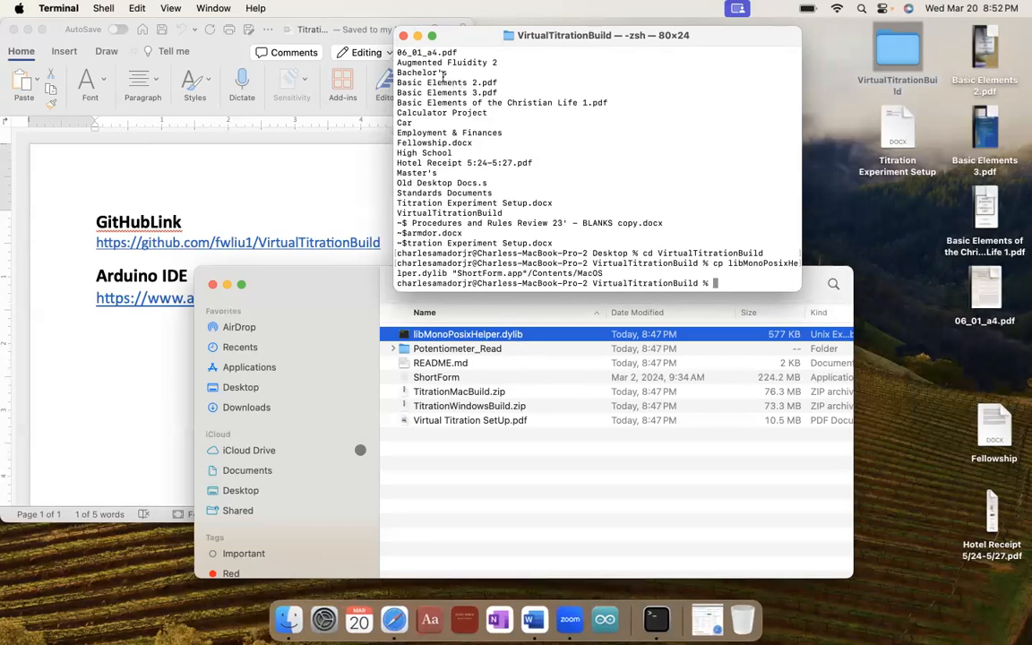
Close the Terminal window and launch the ShortForm application from the VirtualTitrationBuild folder
click(404, 36)
drag(356, 283, 378, 149)
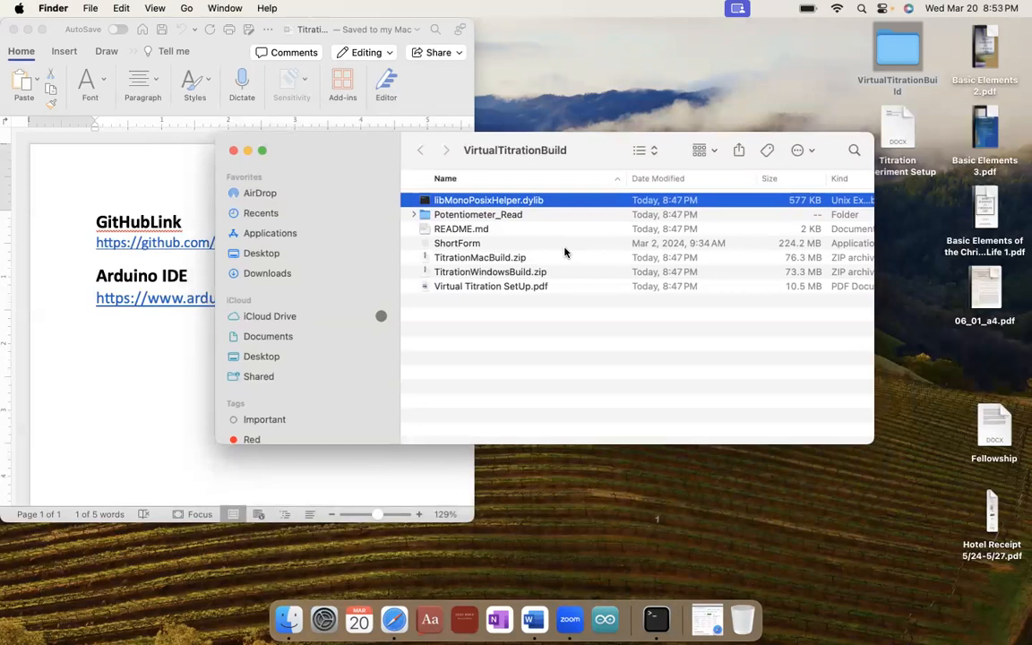
click(457, 246)
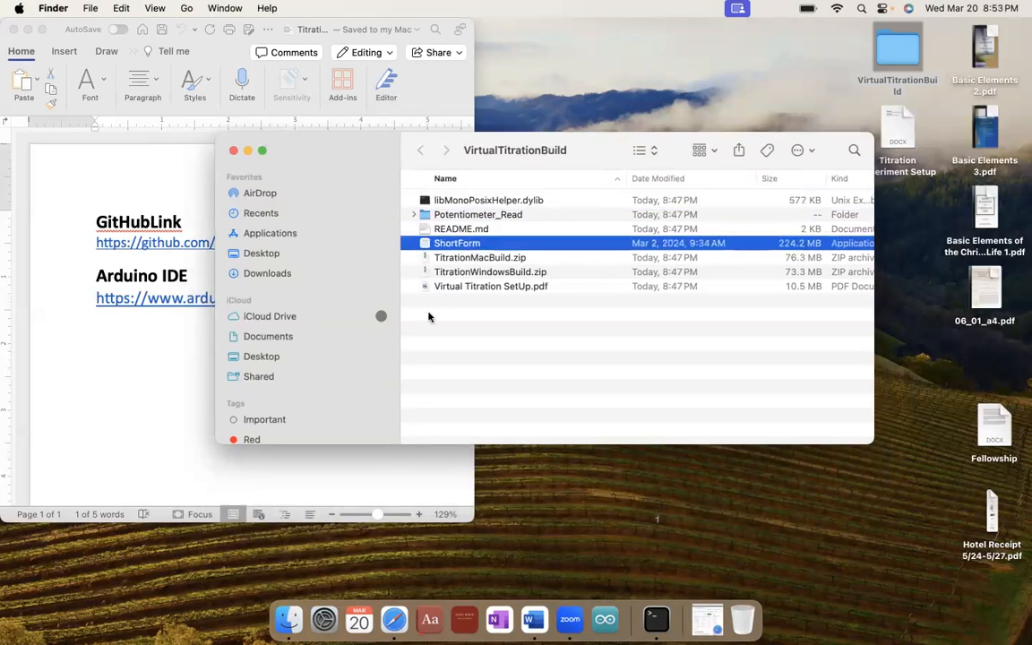
double_click(458, 245)
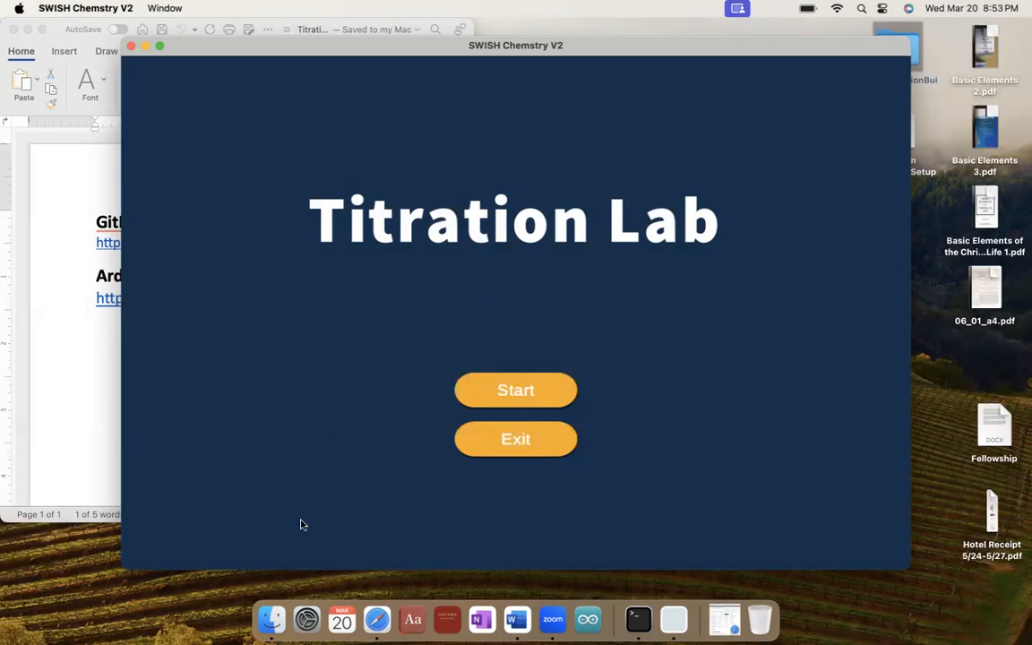
Examine the Security section of Privacy & Security in System Settings for allowed download sources, and return to the Titration Lab window
click(305, 622)
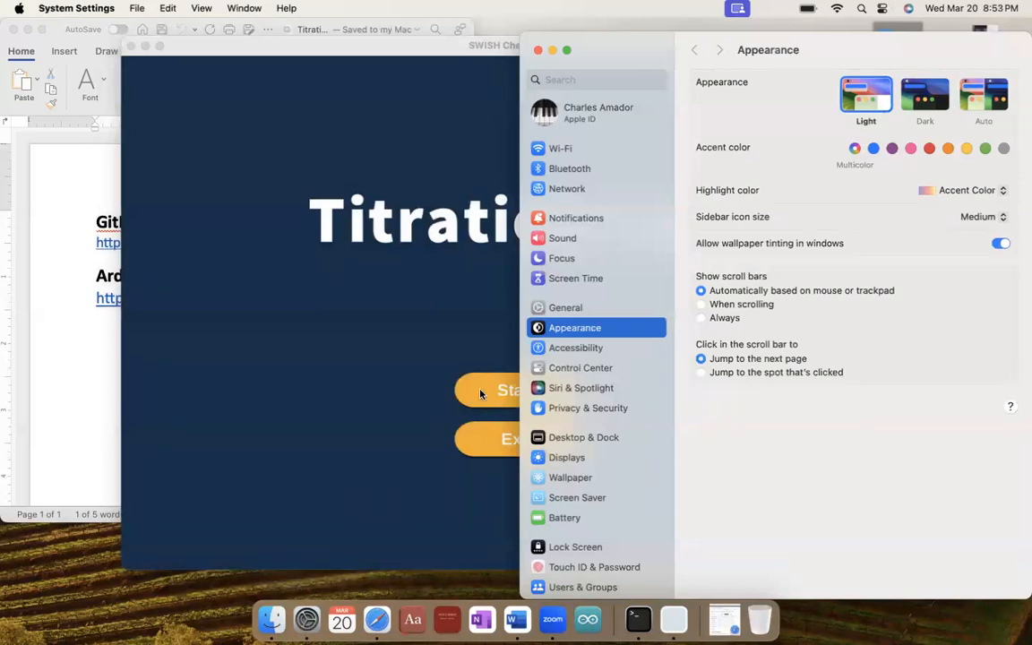
scroll(595, 348, down, 3)
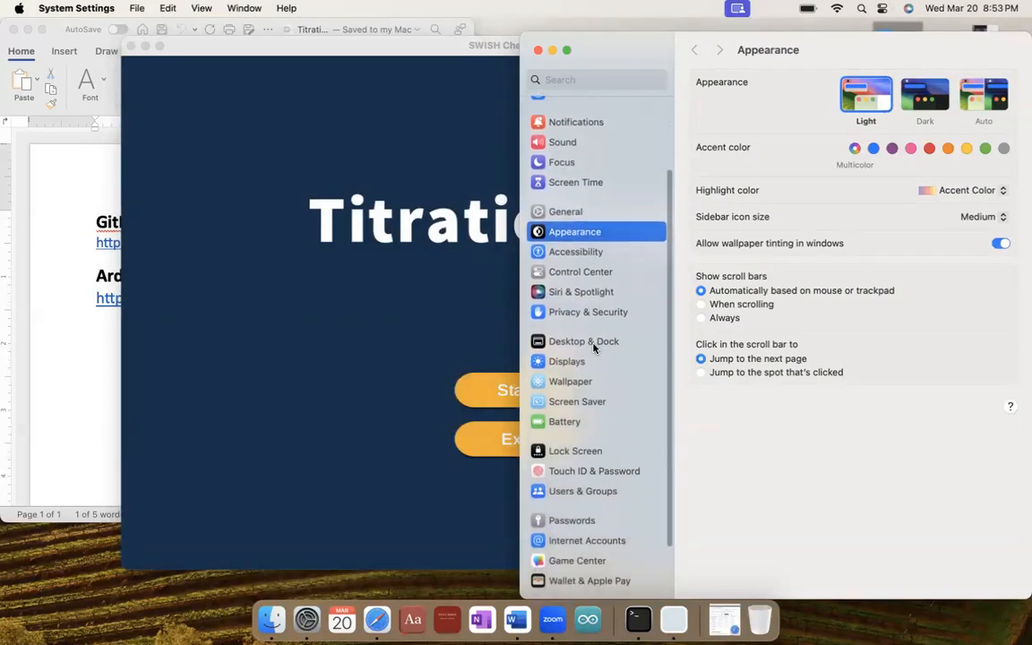
click(592, 315)
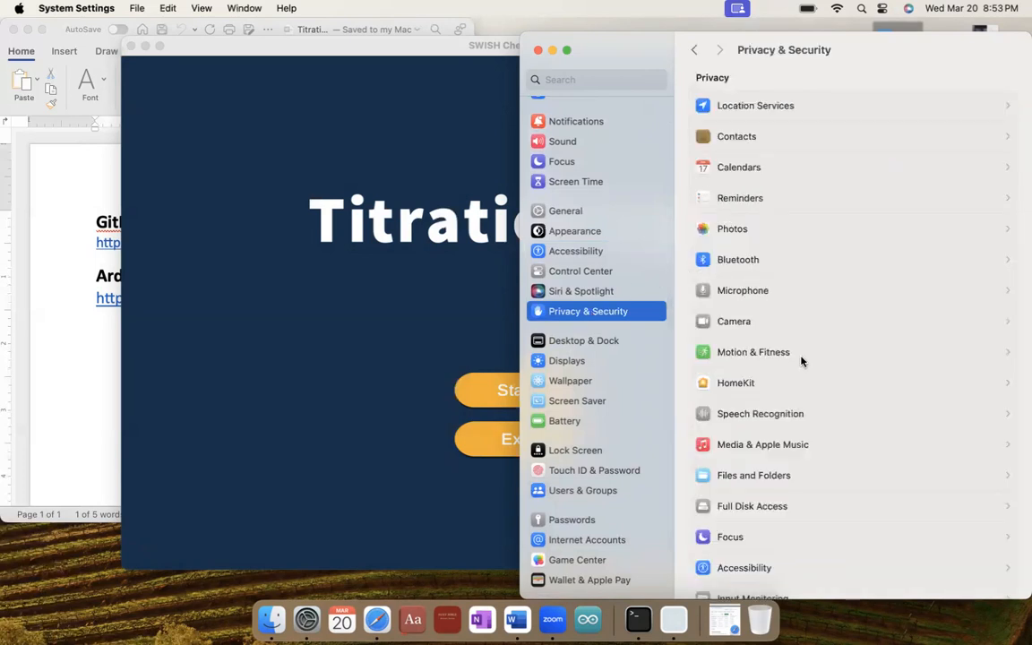
scroll(801, 360, down, 3)
scroll(802, 360, down, 10)
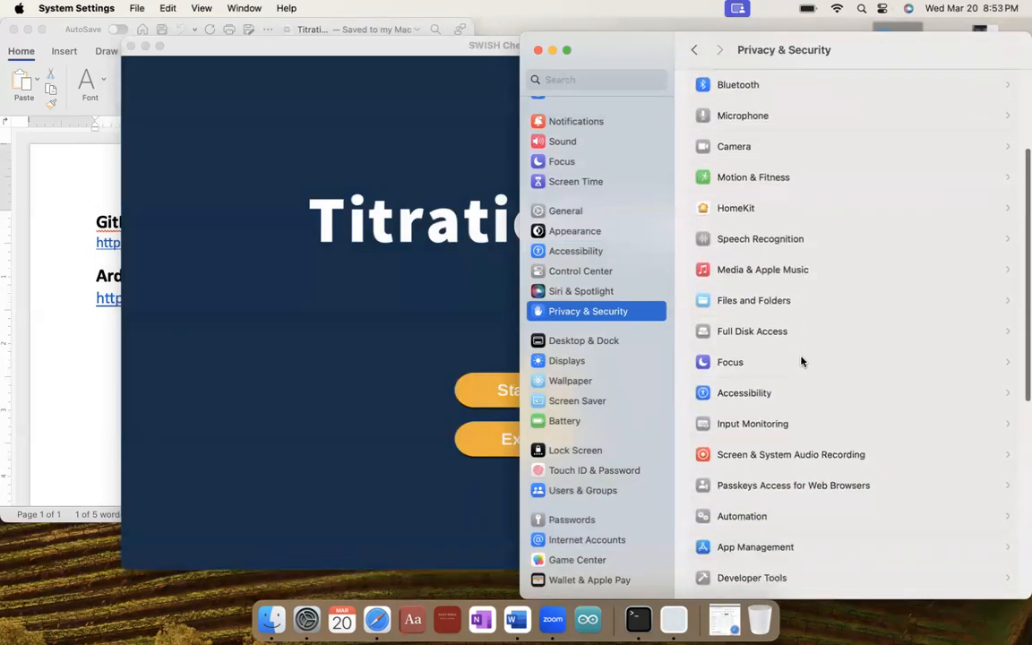
scroll(801, 361, down, 5)
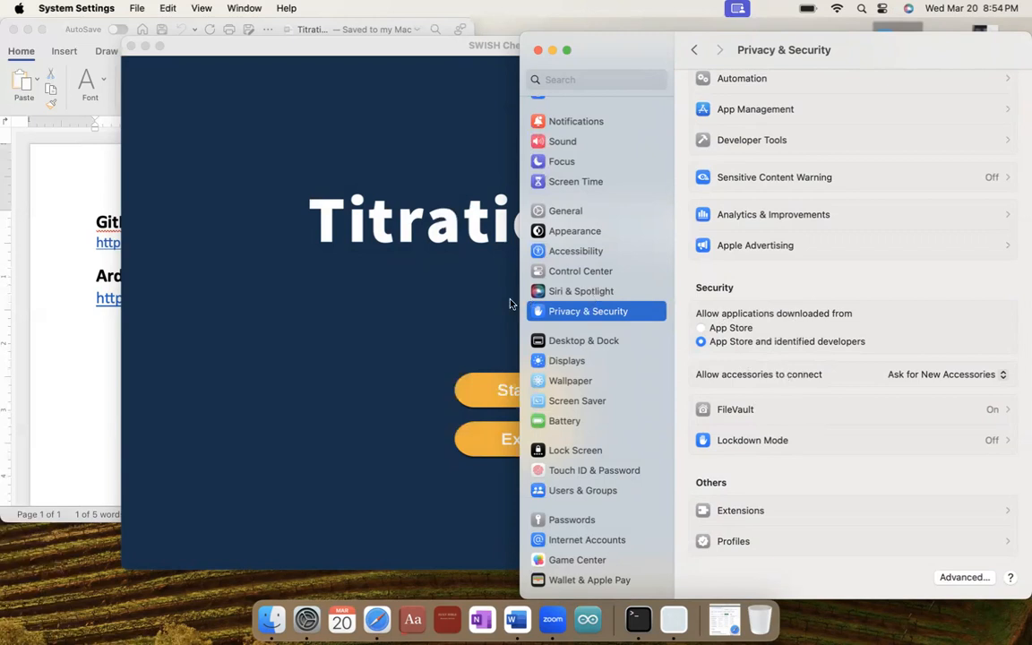
click(473, 305)
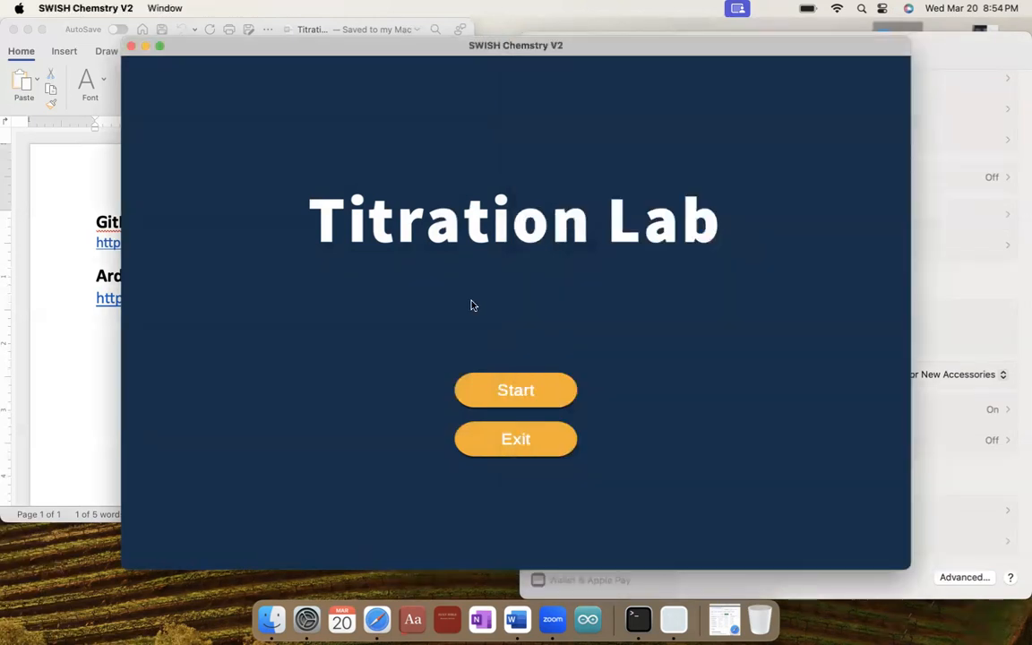
Close the System Settings window and start Titration Lab to reach its input method selection
click(986, 50)
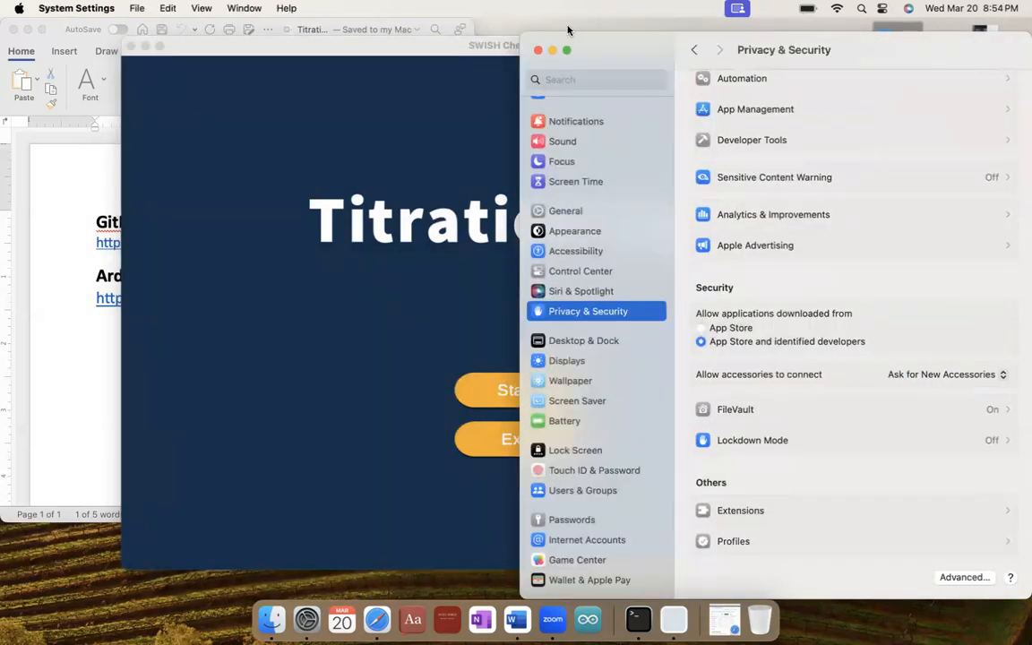
click(538, 50)
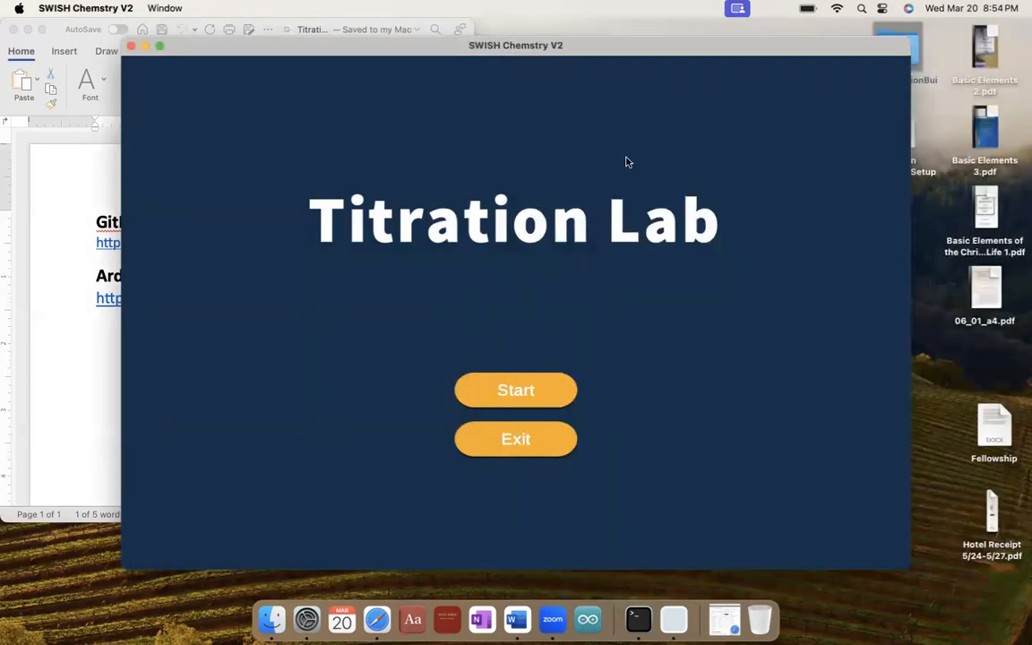
click(516, 395)
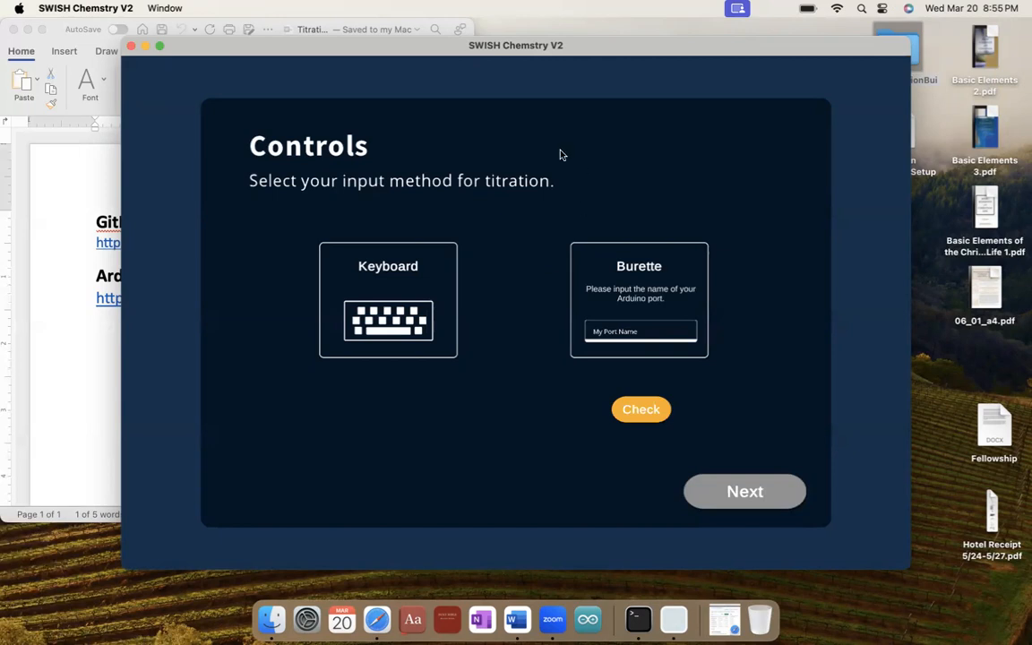
Clear the Titration Lab and VirtualTitrationBuild windows from view and restore the minimized Safari window with the GitHub repository
click(145, 46)
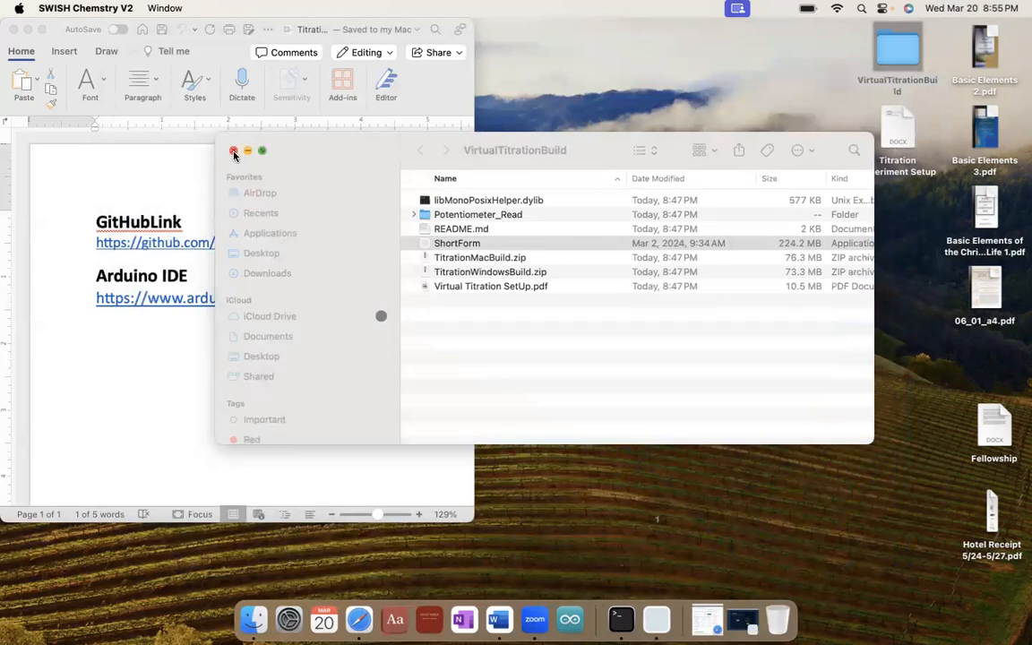
click(233, 151)
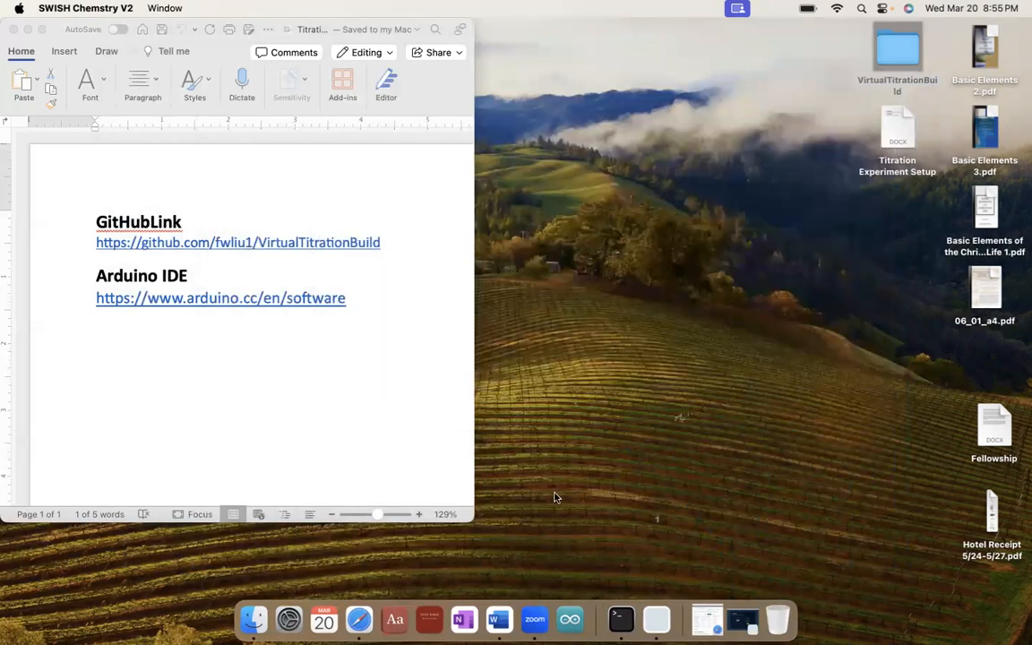
click(705, 616)
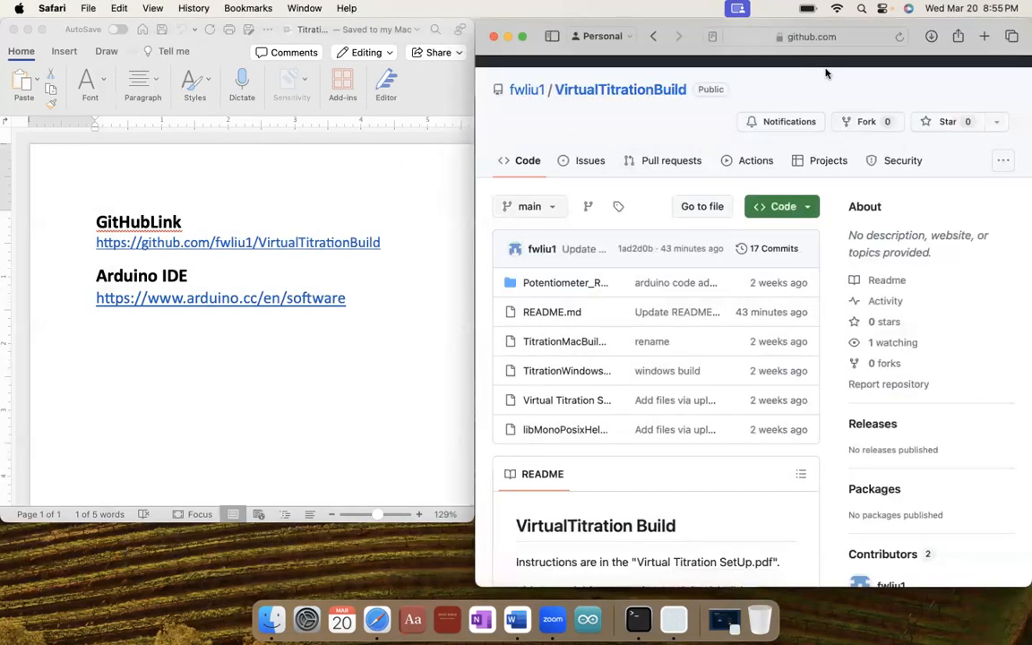
click(224, 283)
click(410, 294)
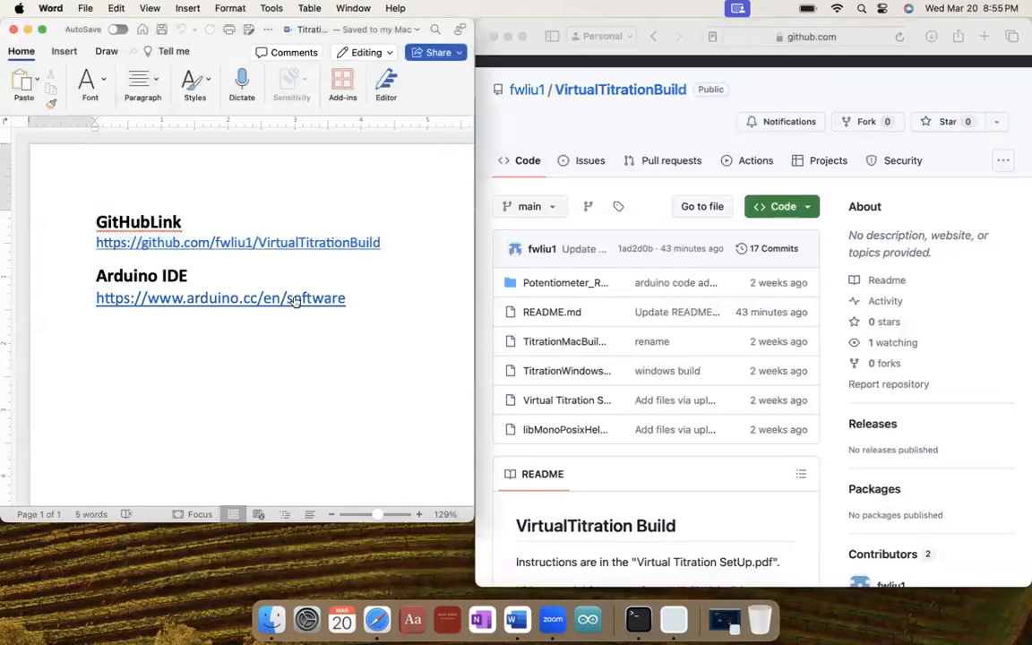
click(200, 276)
drag(351, 297, 94, 296)
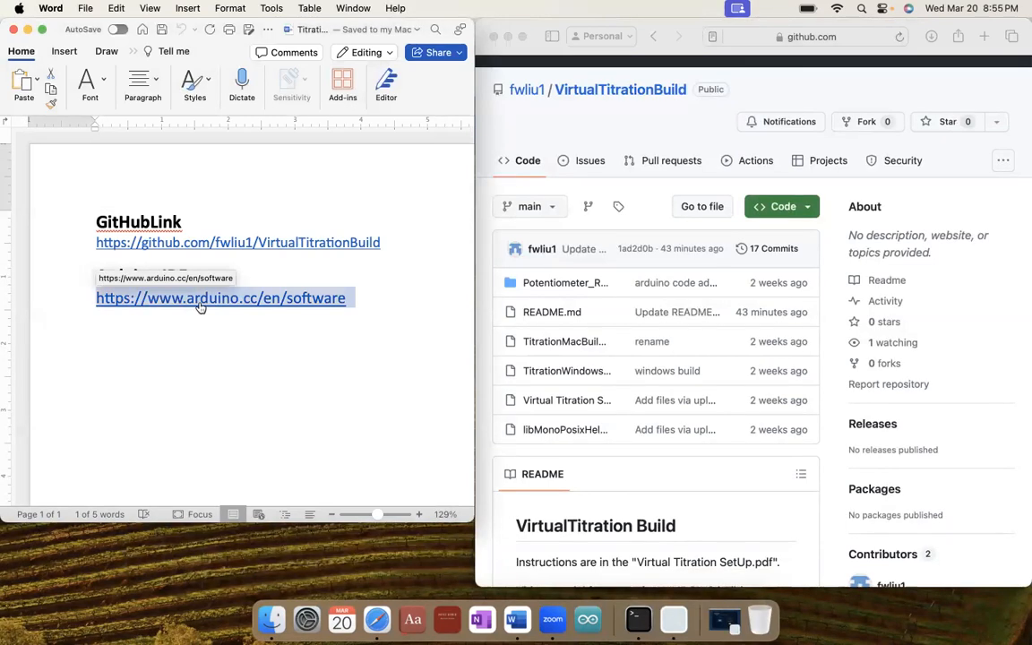
key(super+c)
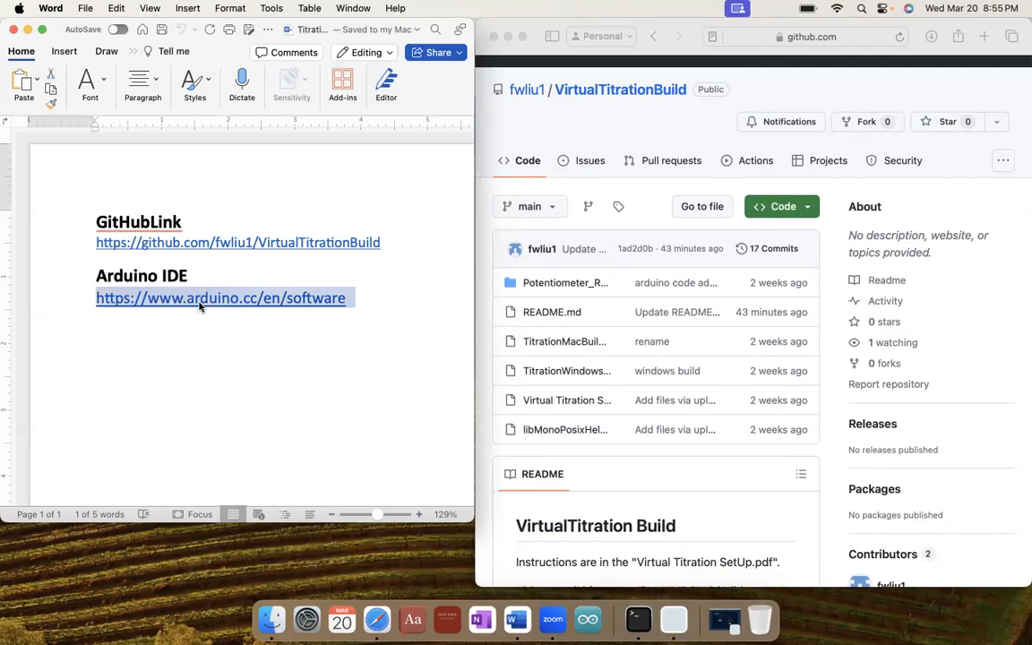
right_click(198, 307)
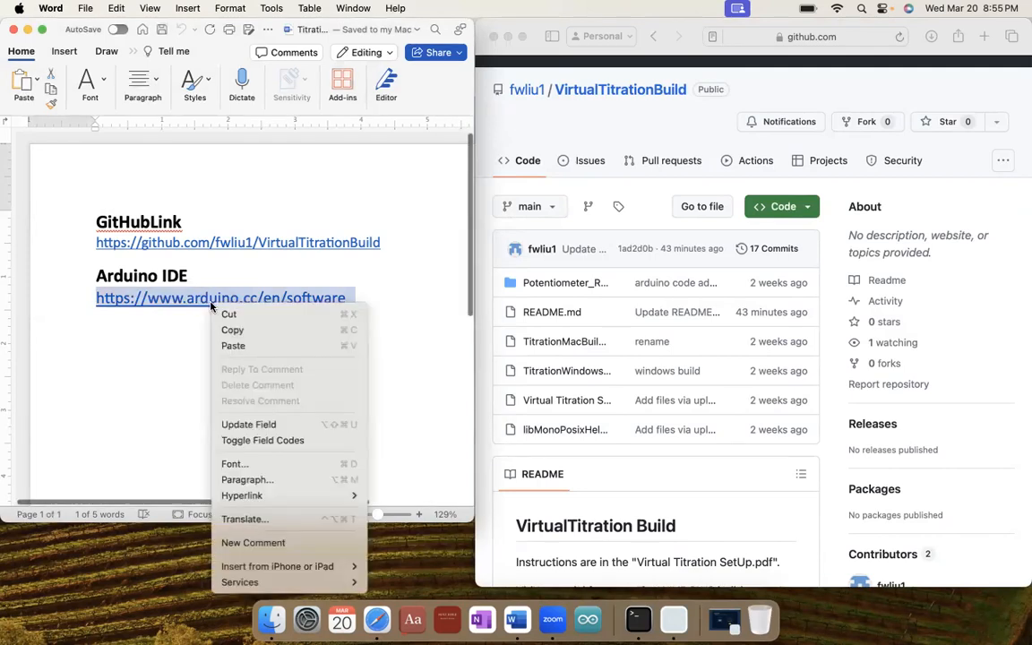
click(230, 330)
click(671, 167)
click(759, 36)
key(cmd+v)
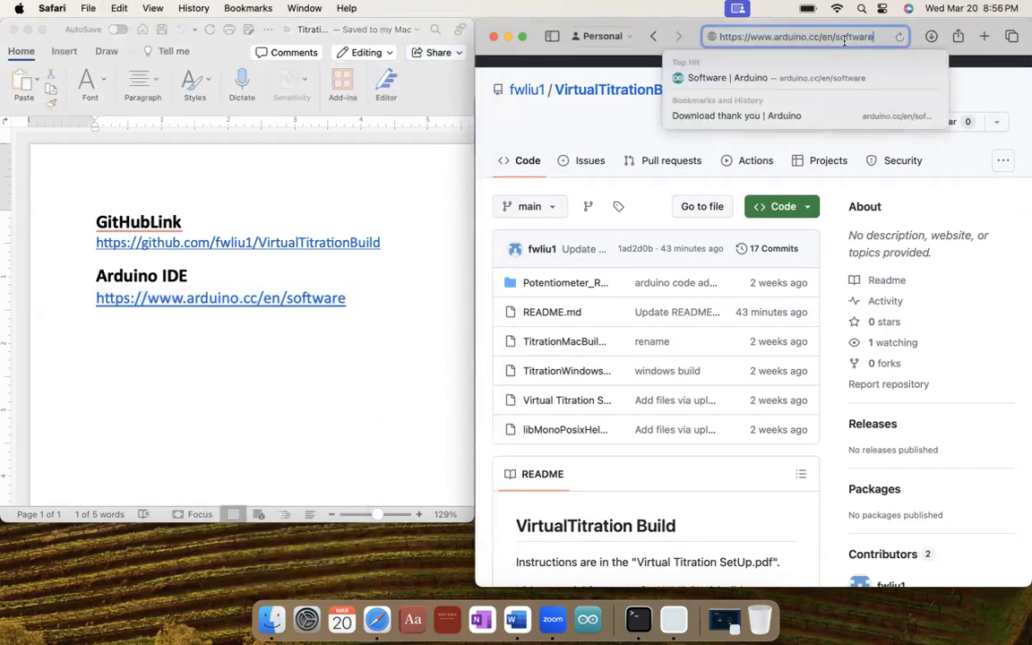
key(Return)
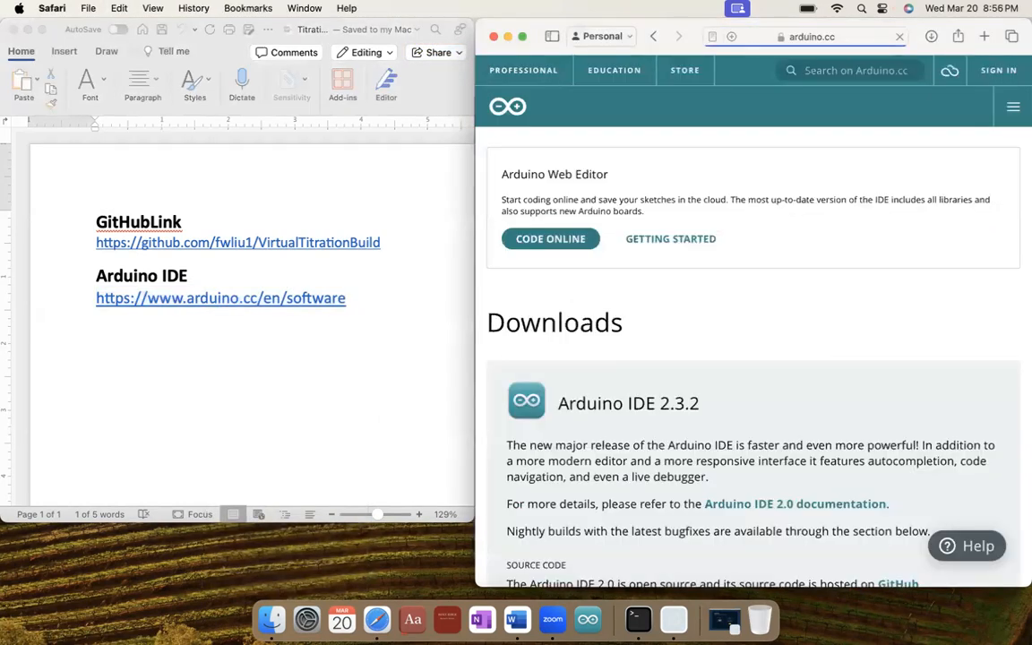
Examine the Arduino IDE 2.3.2 section of the Downloads page and its download options for each operating system
scroll(813, 301, down, 6)
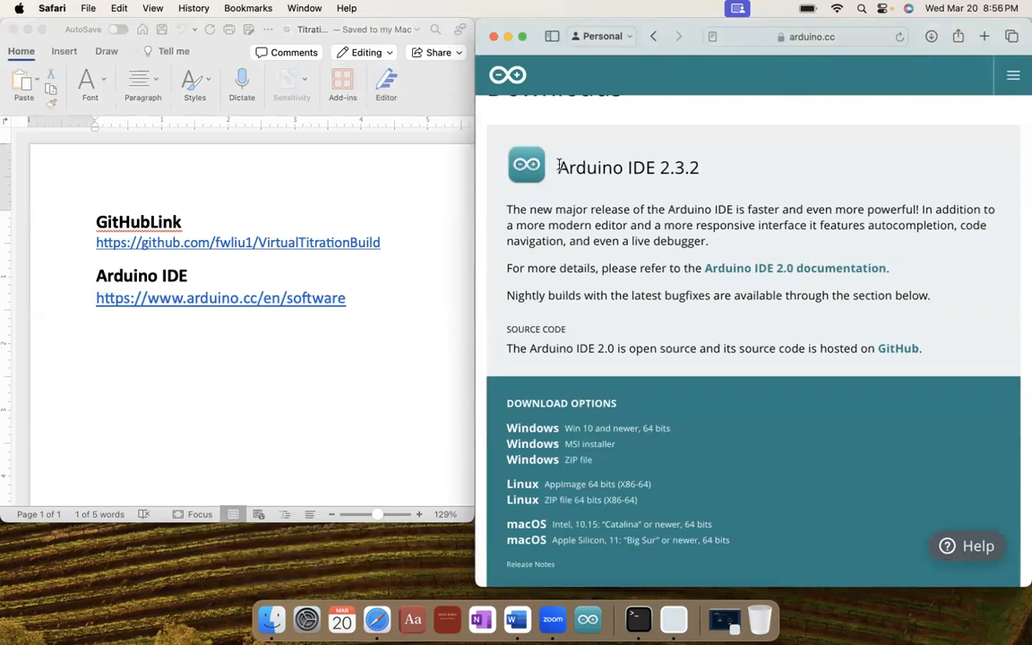
drag(557, 166, 724, 171)
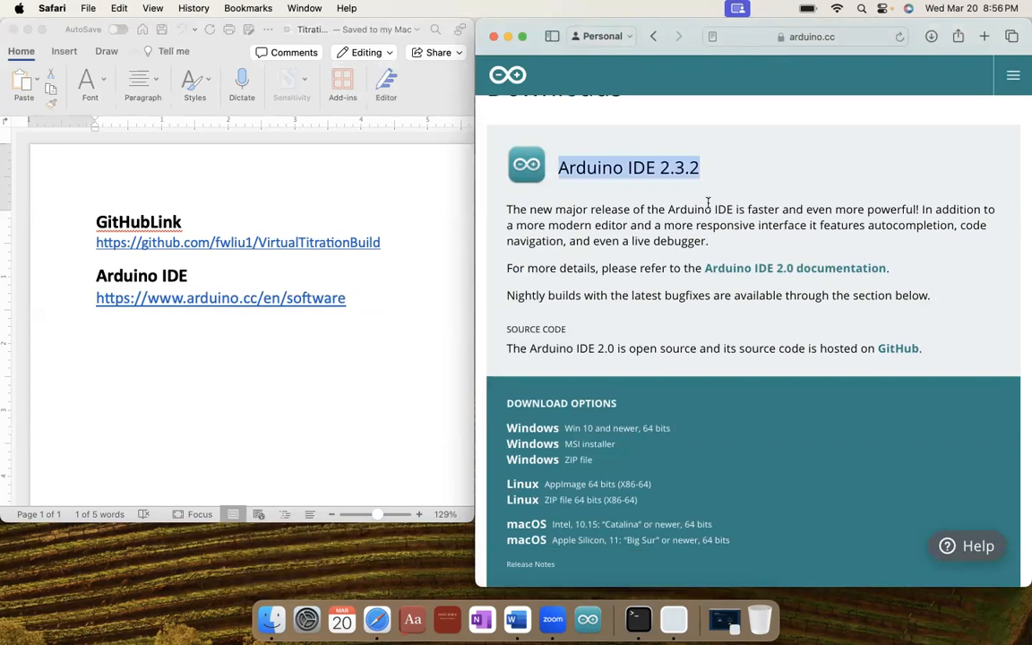
scroll(619, 190, up, 2)
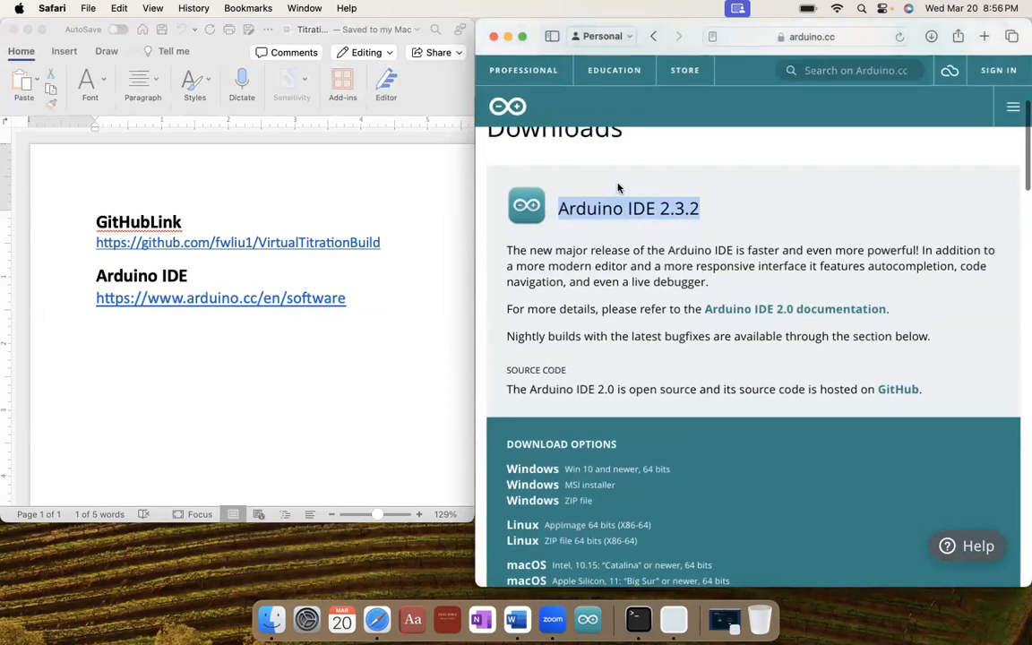
scroll(618, 258, down, 3)
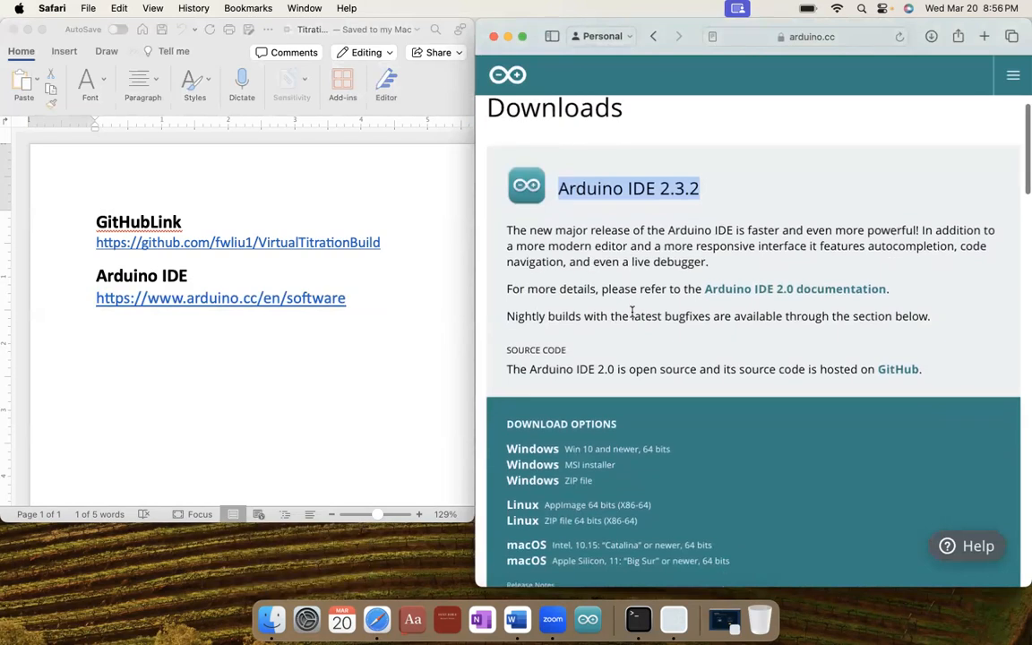
scroll(632, 311, down, 5)
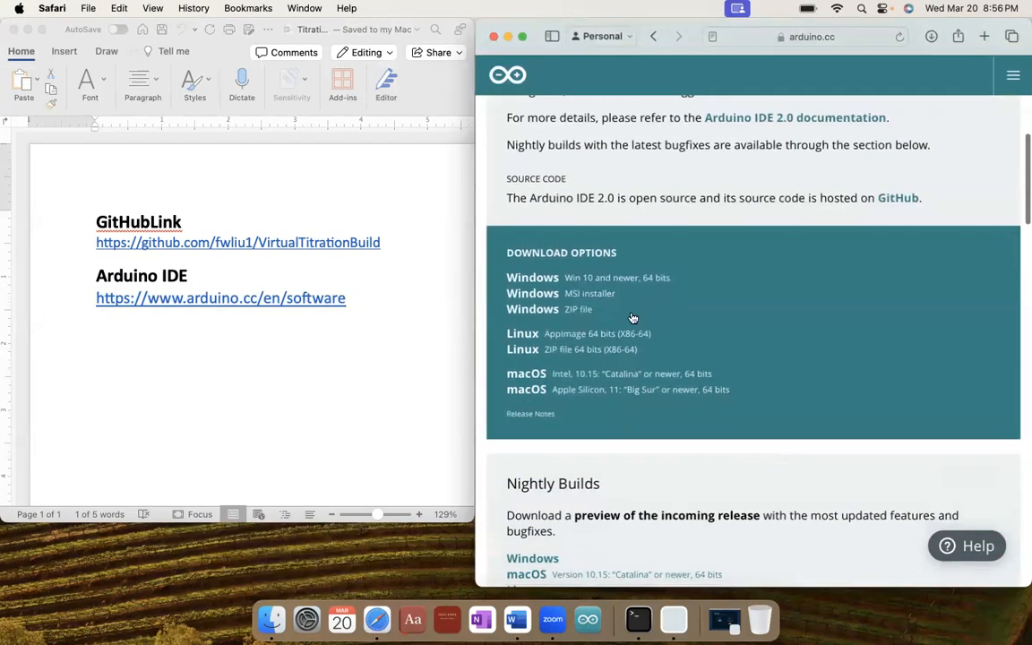
scroll(632, 318, down, 1)
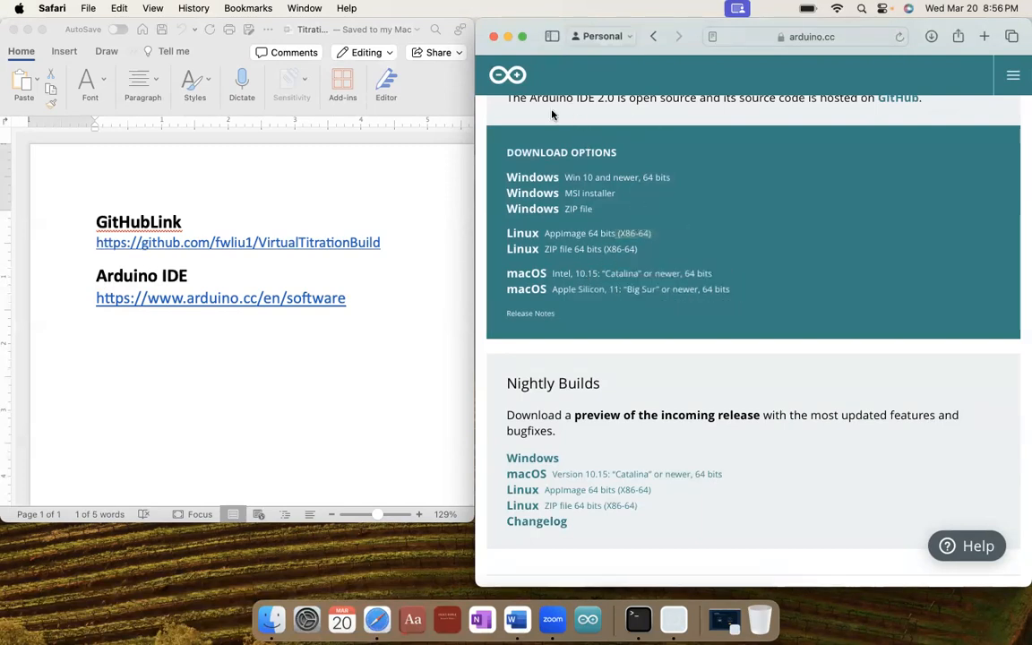
Close the Safari window and launch Arduino IDE to look over the setup and loop code of the Potentiometer_Read sketch
click(492, 39)
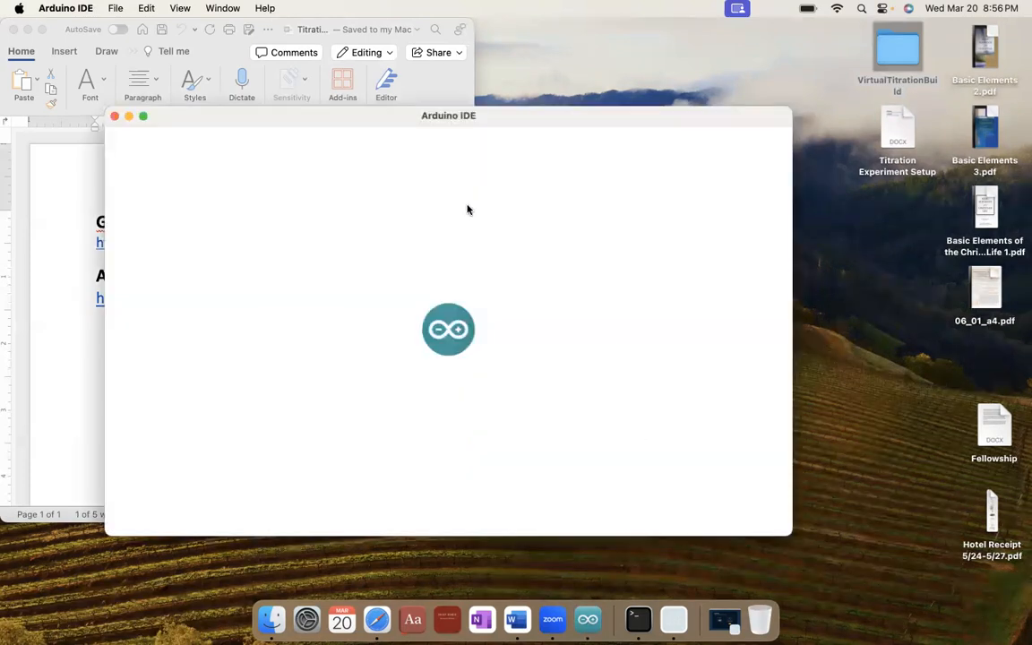
drag(400, 118, 465, 51)
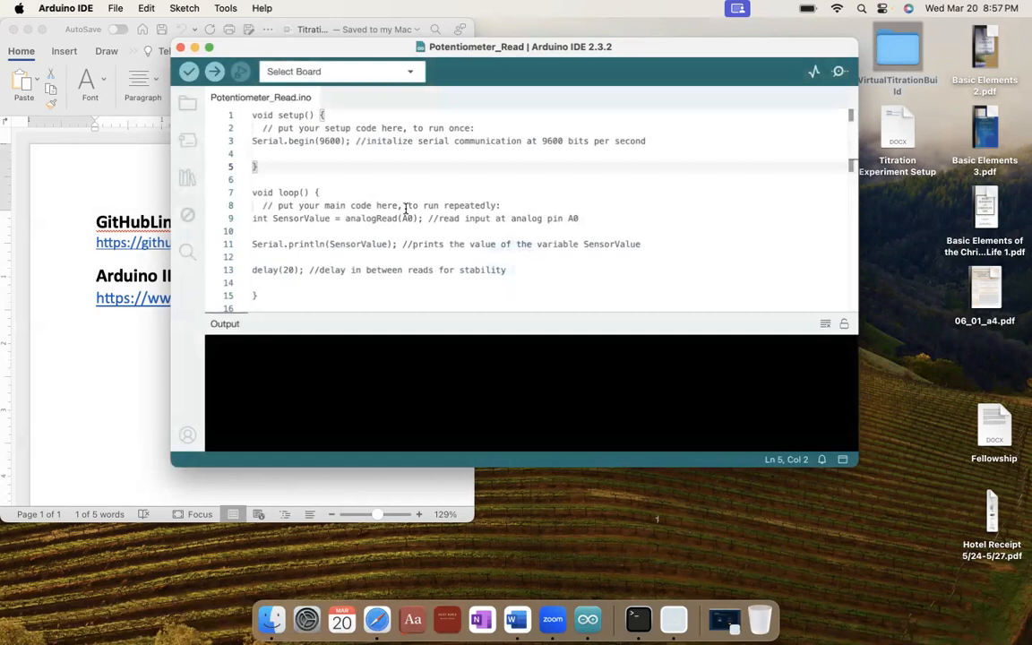
drag(259, 116, 352, 286)
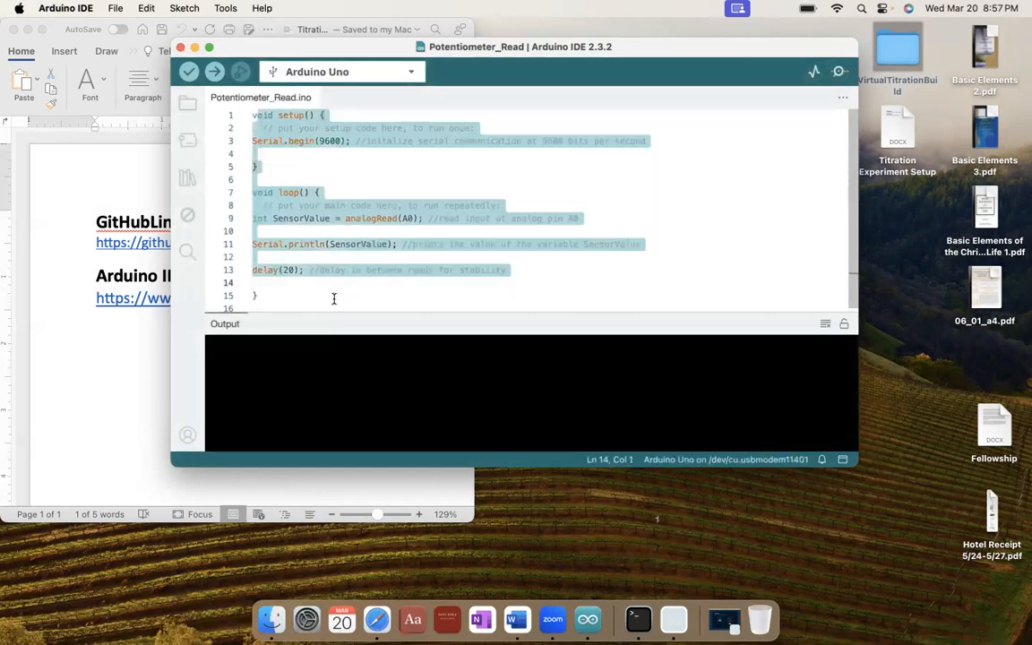
click(333, 298)
drag(311, 246, 241, 107)
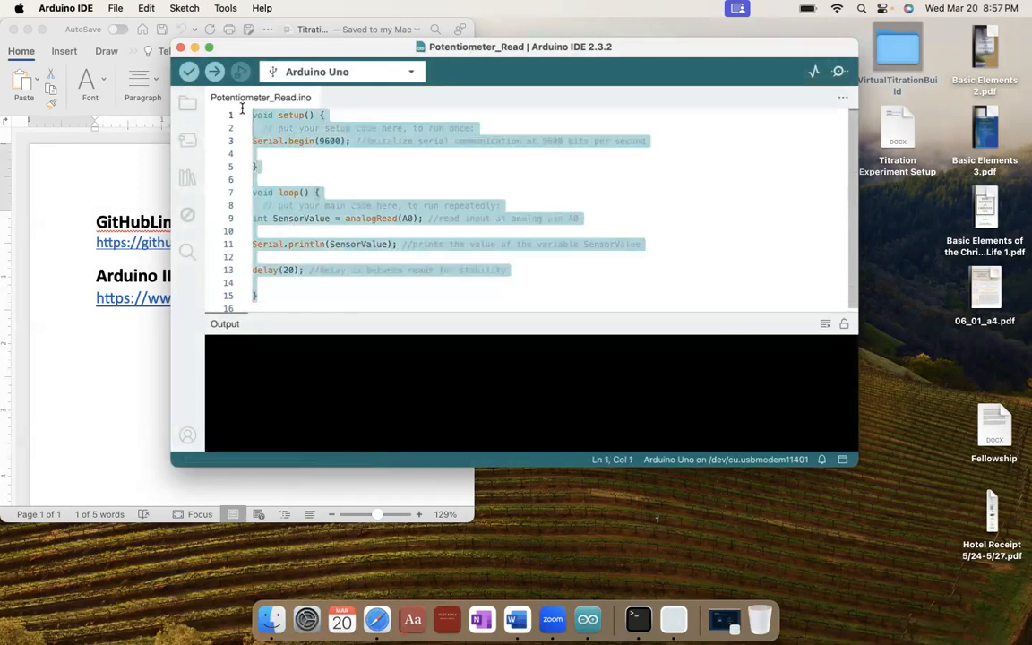
click(316, 192)
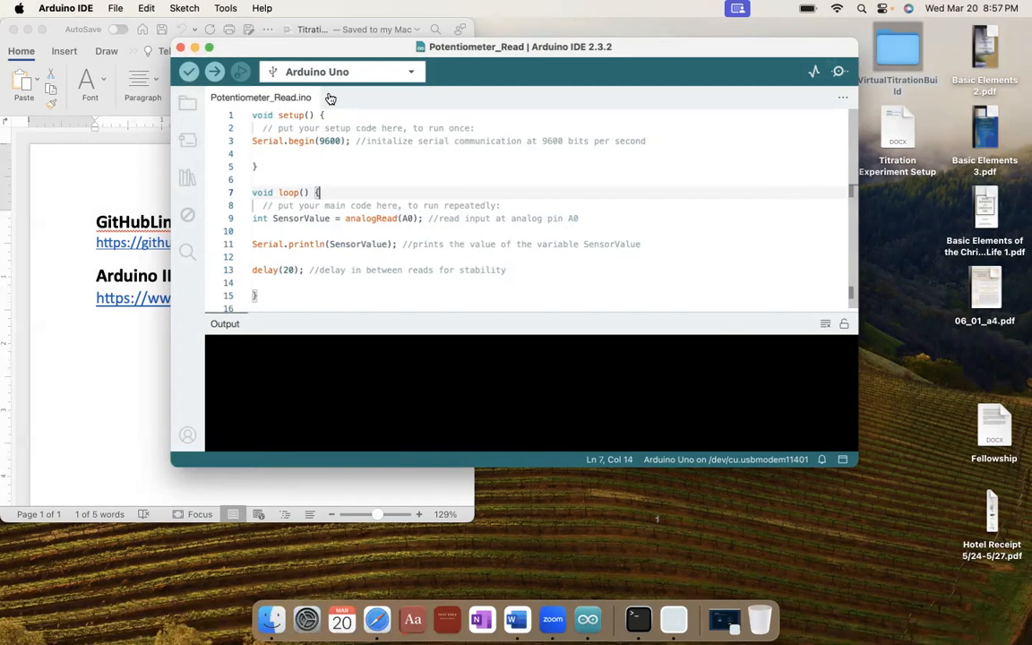
drag(349, 59, 252, 68)
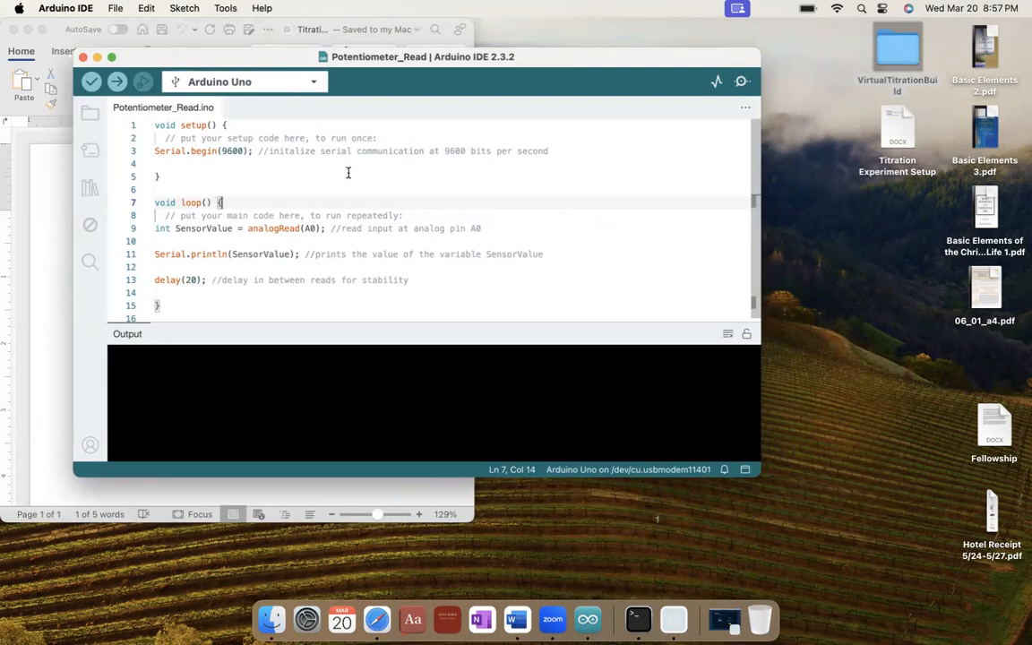
Open Potentiometer_Read.ino from the Potentiometer_Read subfolder of the VirtualTitrationBuild folder on the desktop
click(903, 85)
click(859, 98)
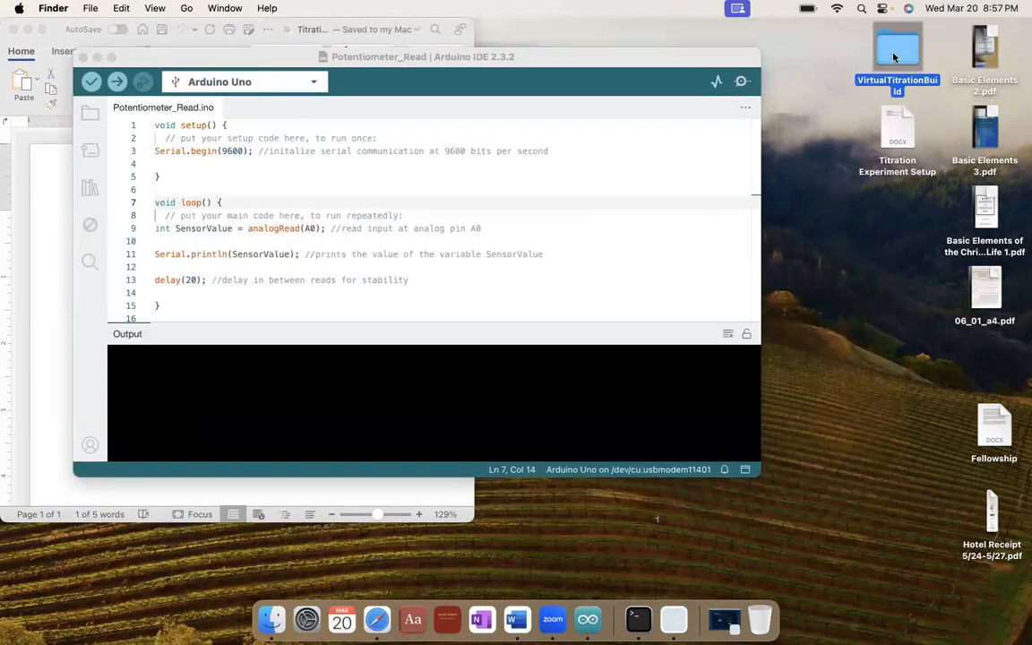
double_click(893, 56)
drag(407, 125, 308, 88)
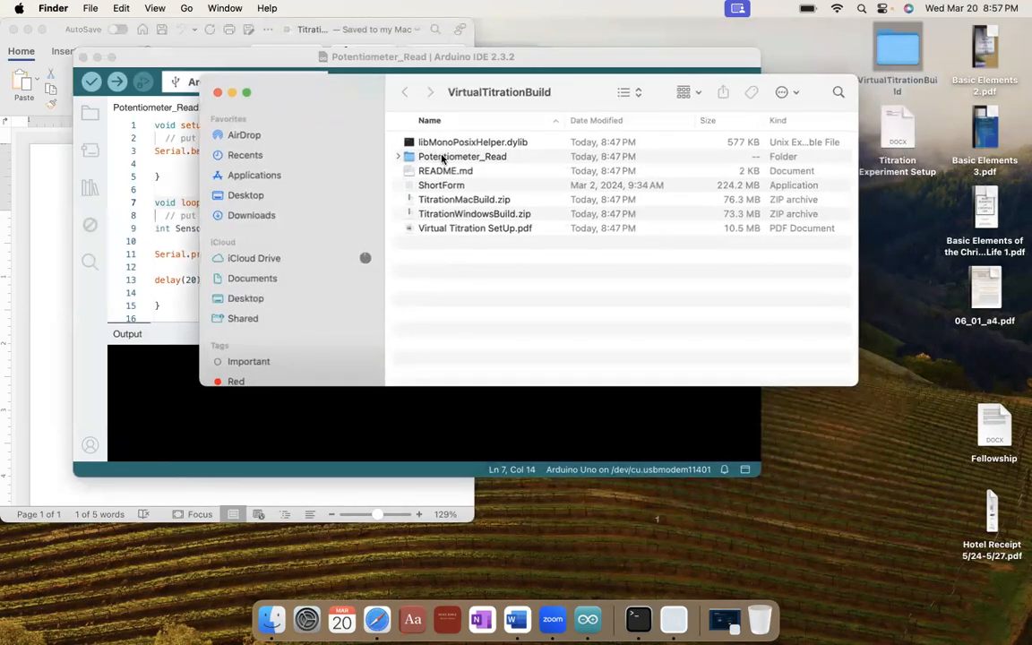
click(460, 159)
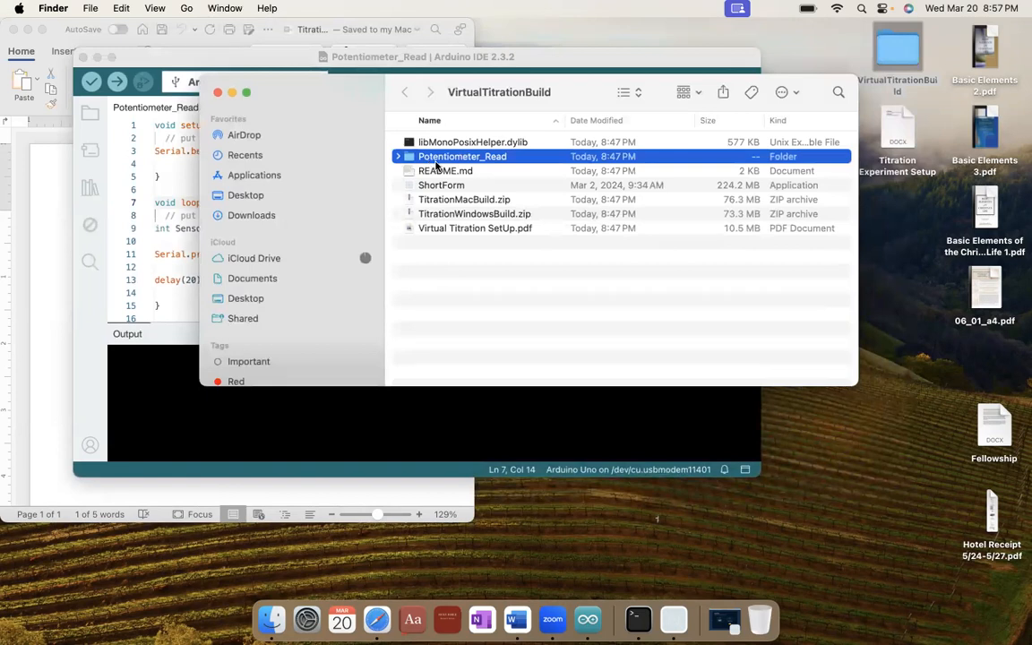
double_click(500, 158)
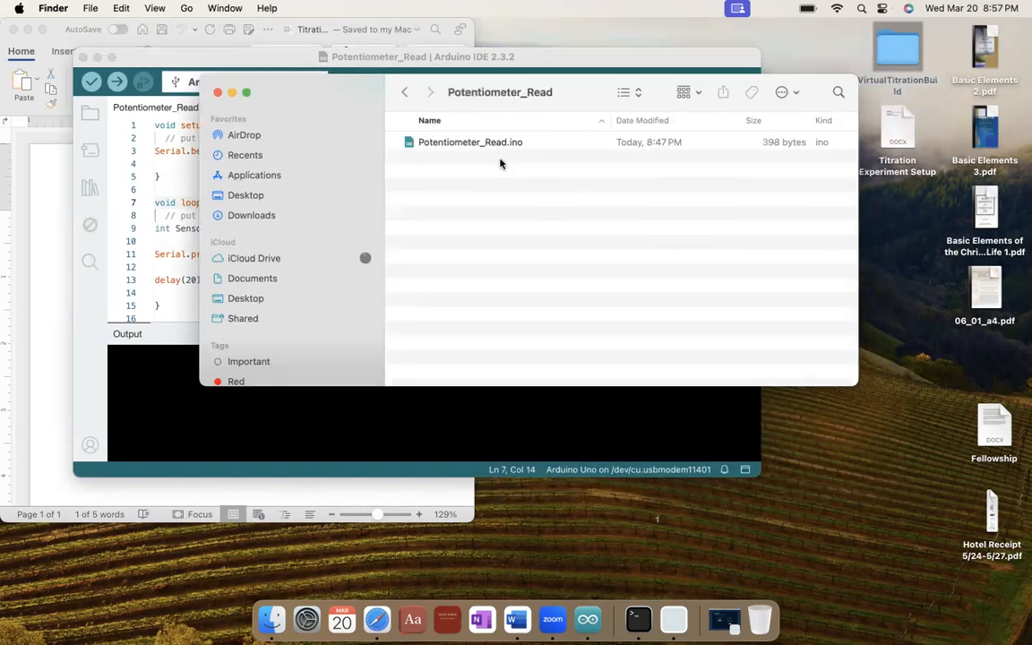
click(448, 143)
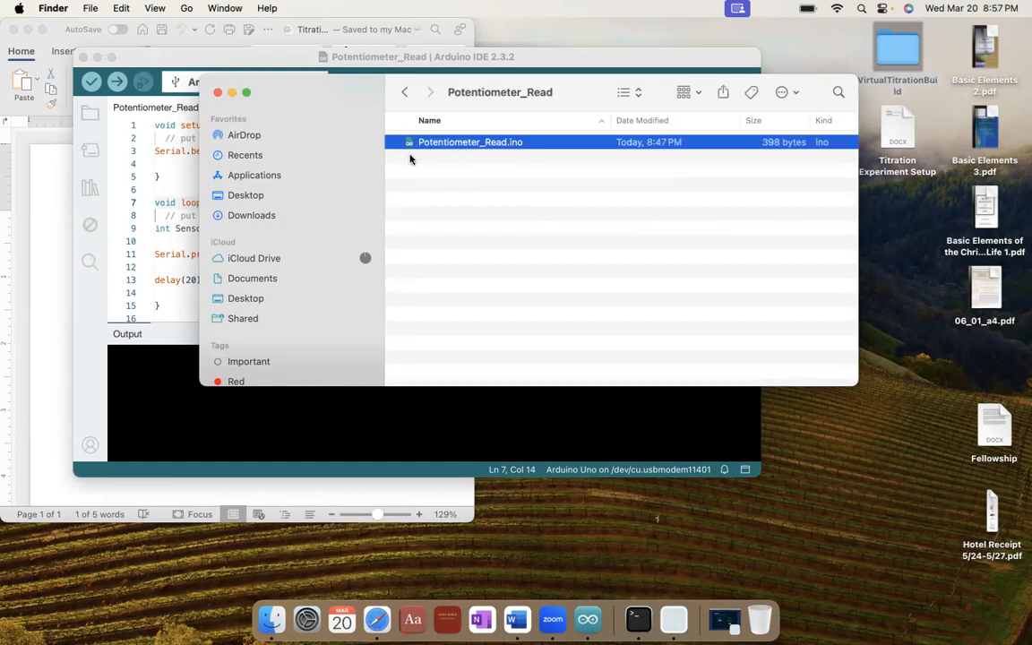
double_click(463, 146)
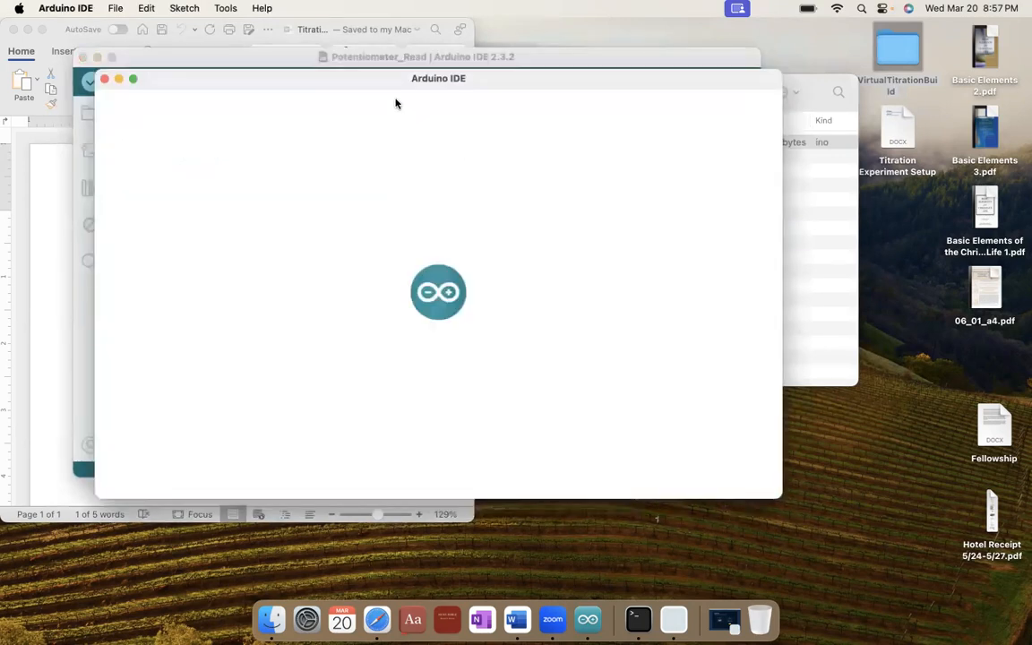
Reposition the newly opened Arduino IDE window and look over the sketch's setup and loop code
drag(394, 78, 400, 51)
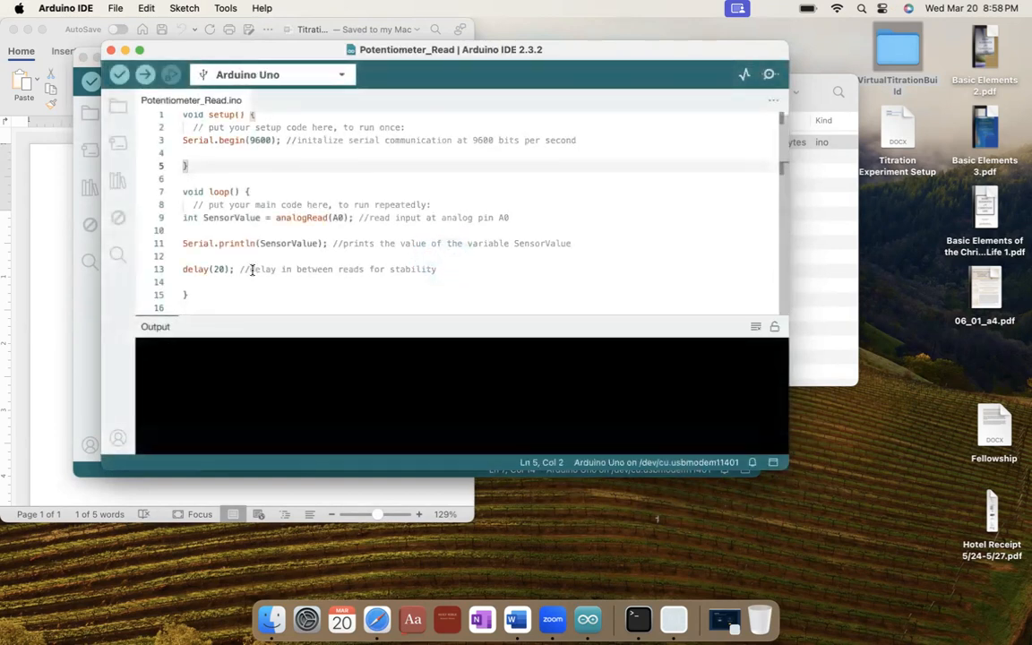
click(226, 293)
drag(226, 293, 179, 152)
click(193, 131)
scroll(191, 130, up, 1)
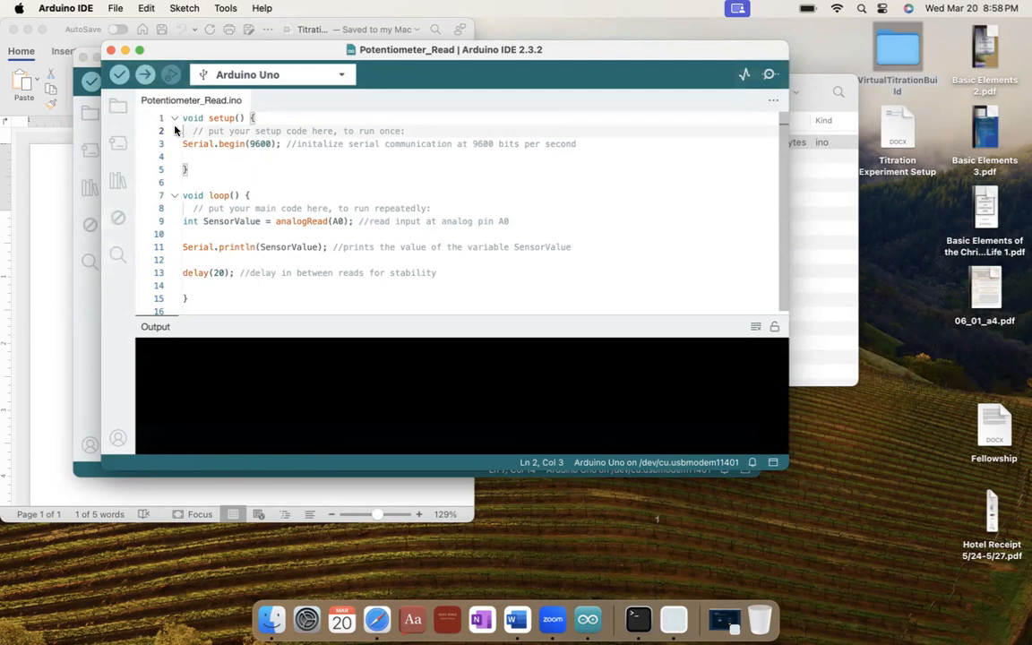
Select the Arduino Uno on port /dev/cu.usbmodem11401 as the board for the sketch
click(257, 78)
click(278, 76)
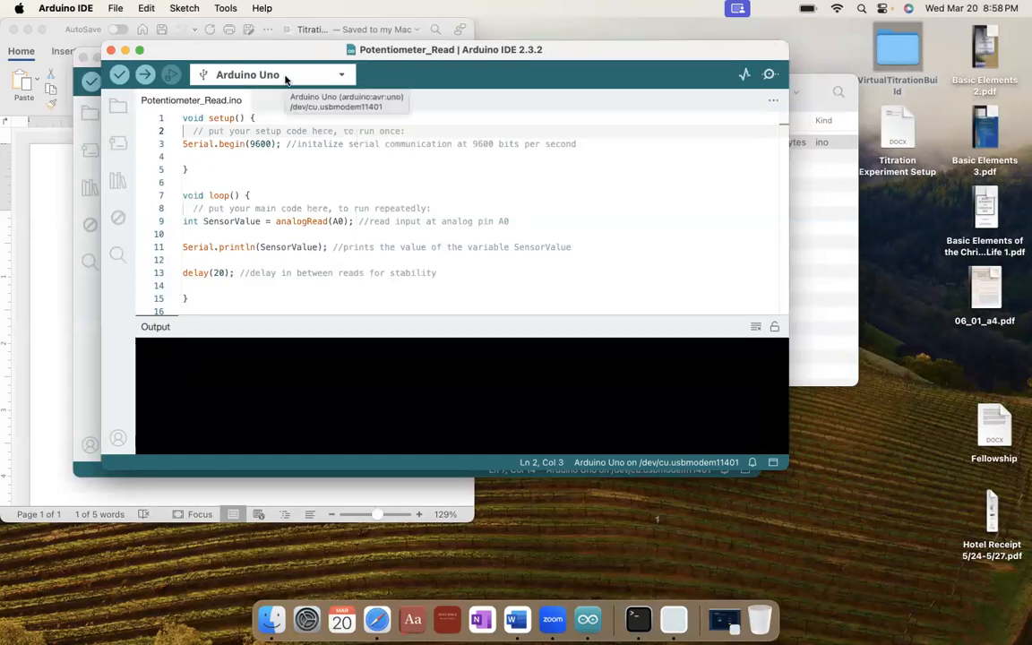
click(283, 79)
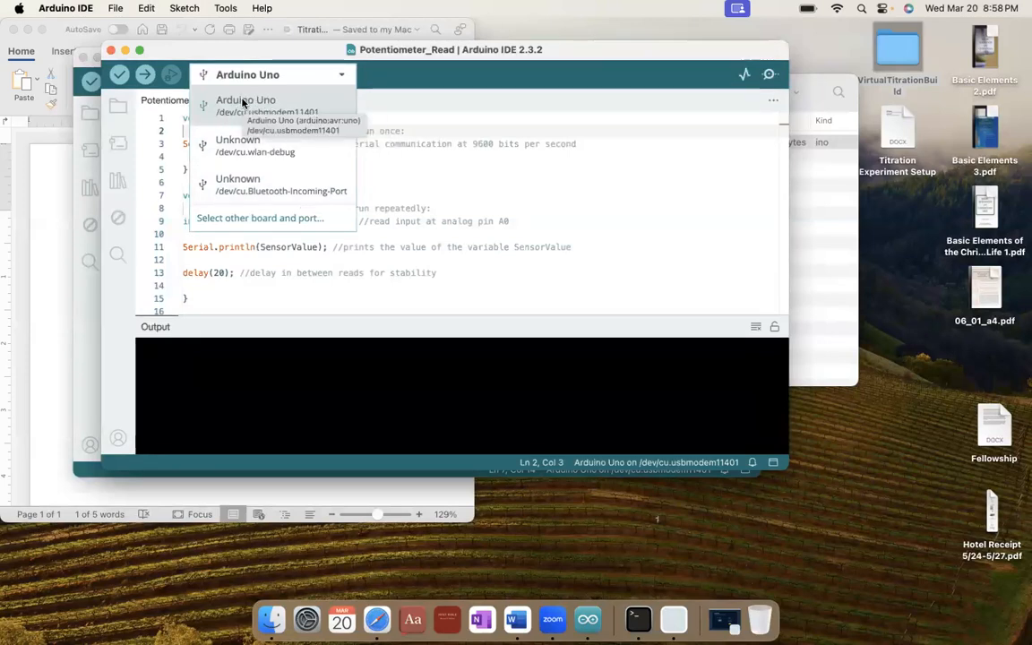
click(253, 109)
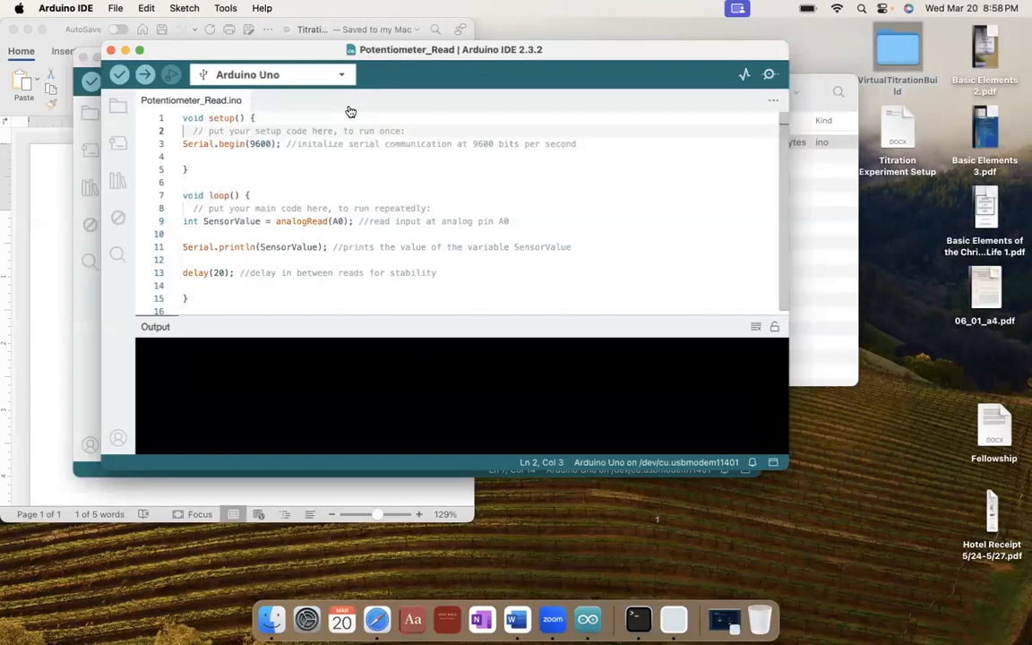
Verify the Potentiometer_Read sketch and upload it to the Arduino Uno
scroll(242, 289, down, 1)
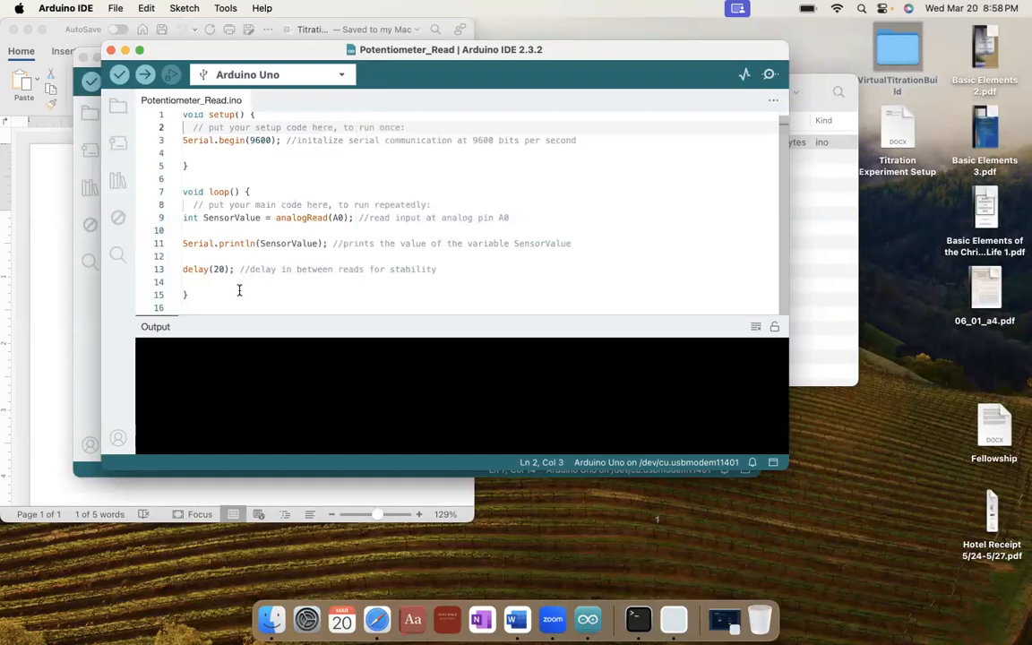
click(120, 77)
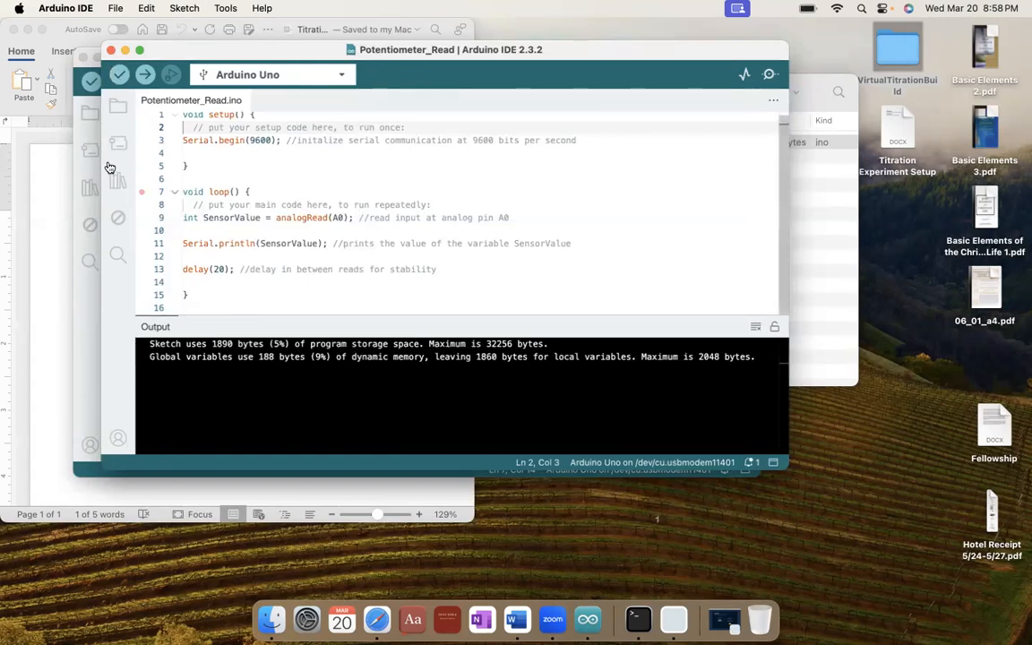
click(146, 77)
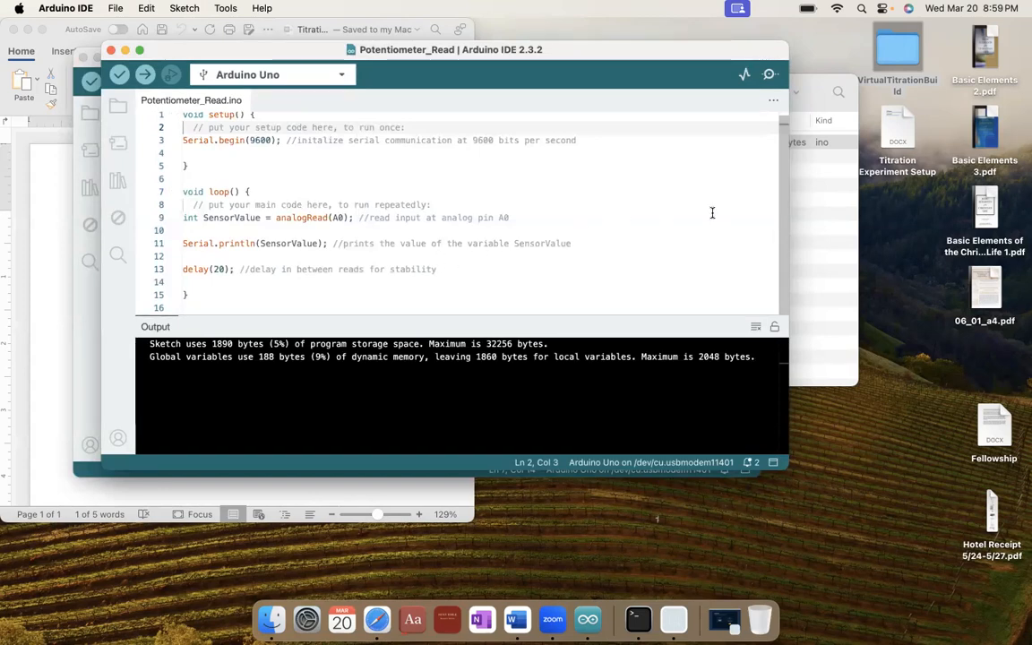
Check the potentiometer readings in the Serial Monitor, and close the monitor again
click(771, 78)
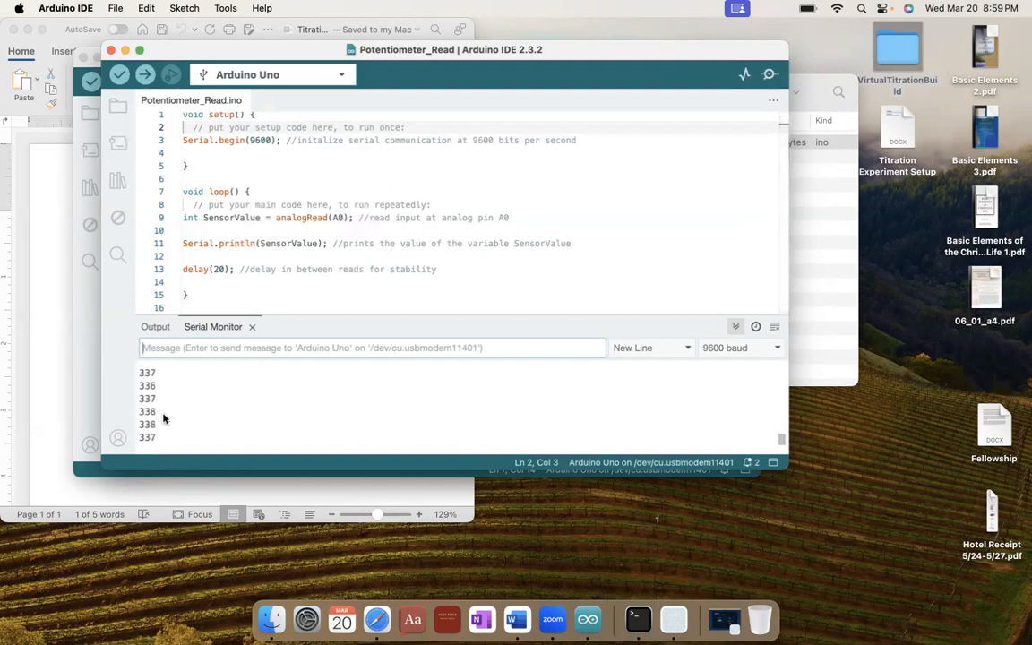
click(769, 74)
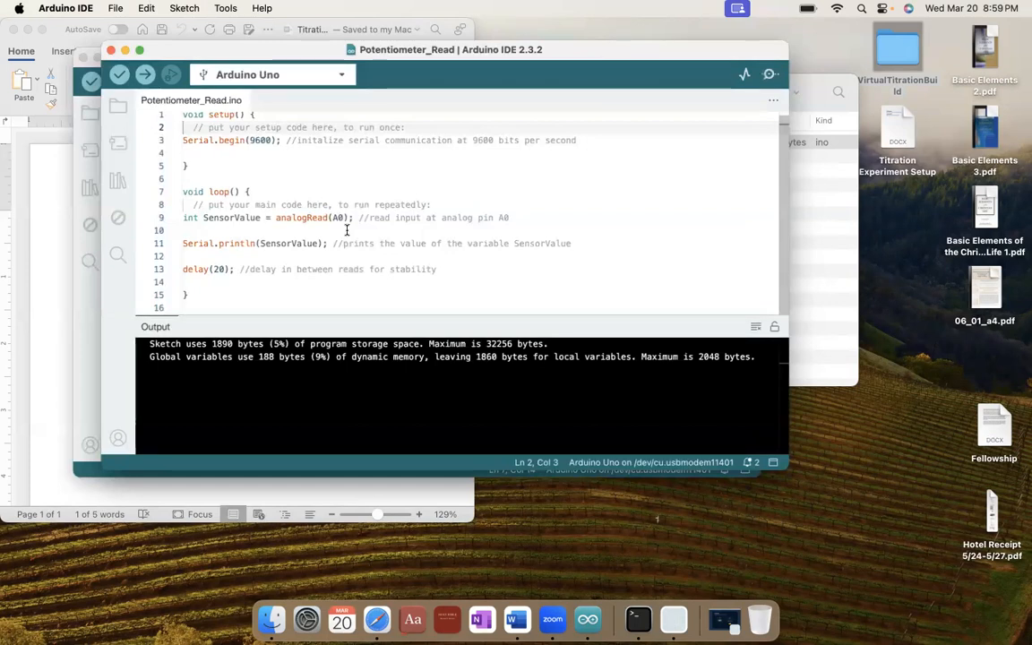
drag(278, 60, 265, 56)
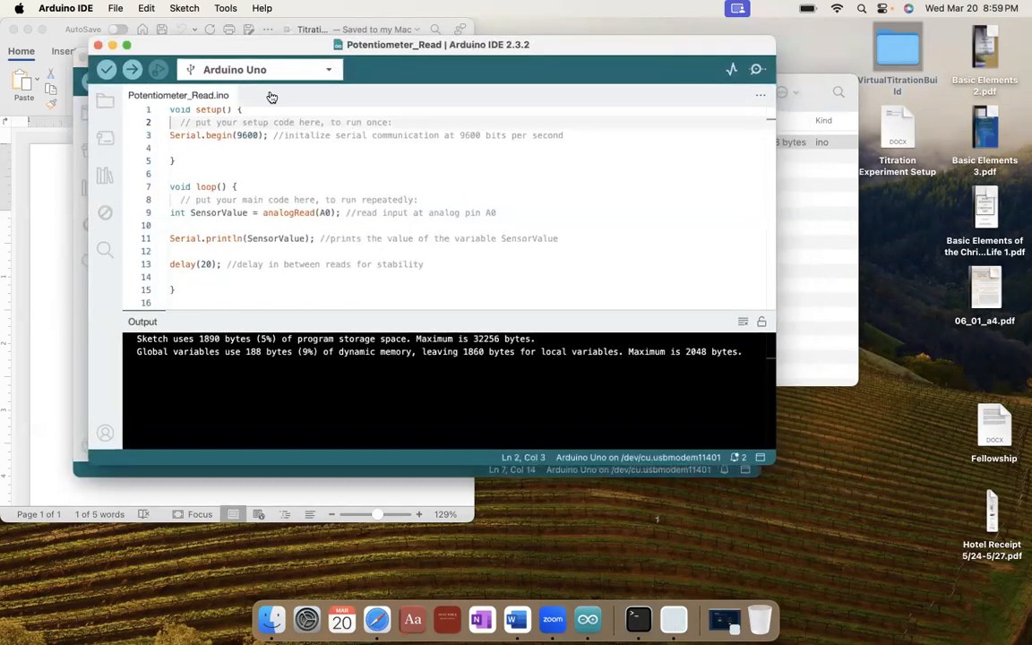
Take a screenshot of the selected port name "/dev/cu.usbmodem11401" and keep its enlarged preview open away from the sketch code
click(225, 8)
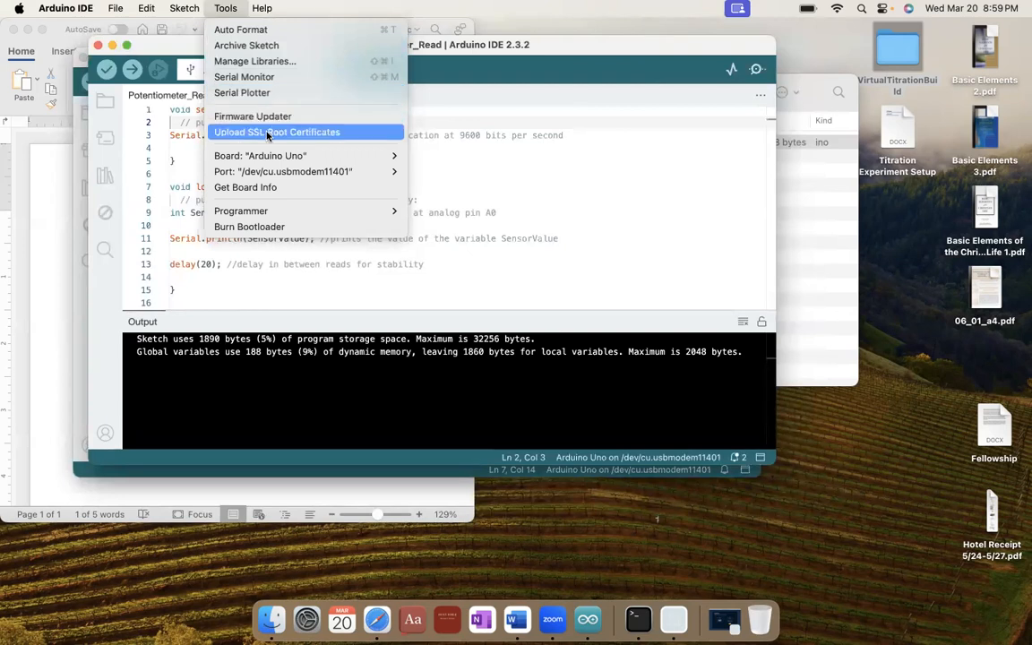
mouse_move(248, 173)
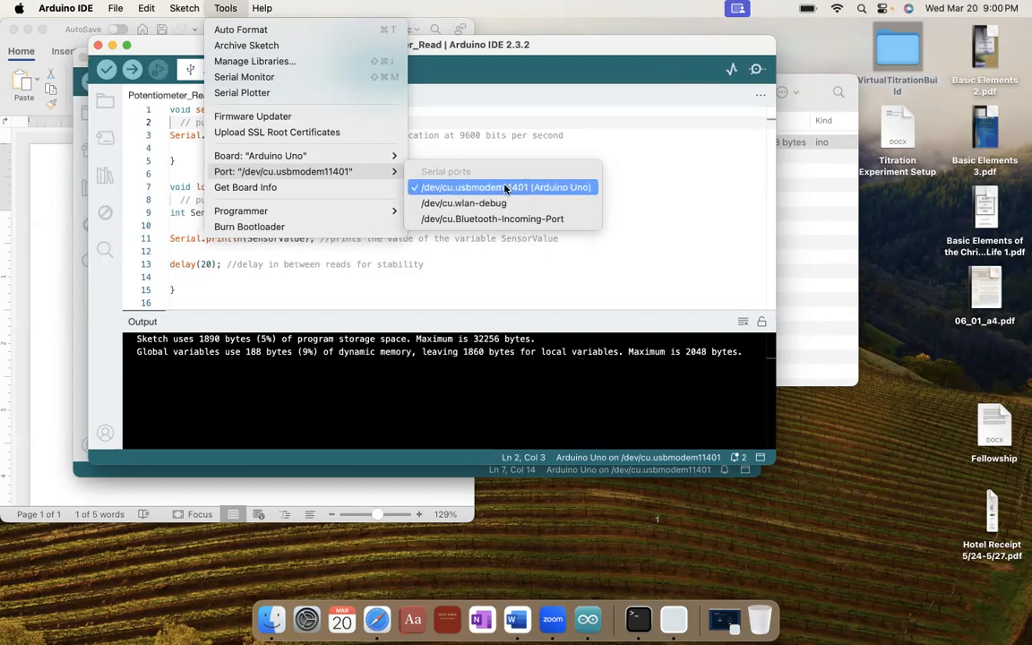
mouse_move(368, 162)
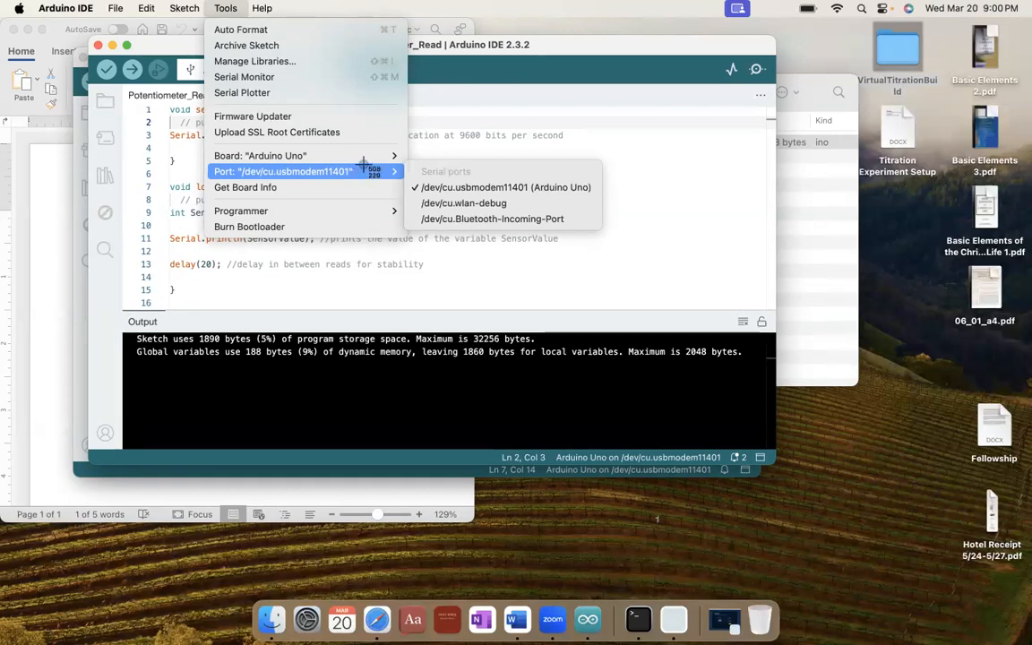
drag(239, 163, 200, 160)
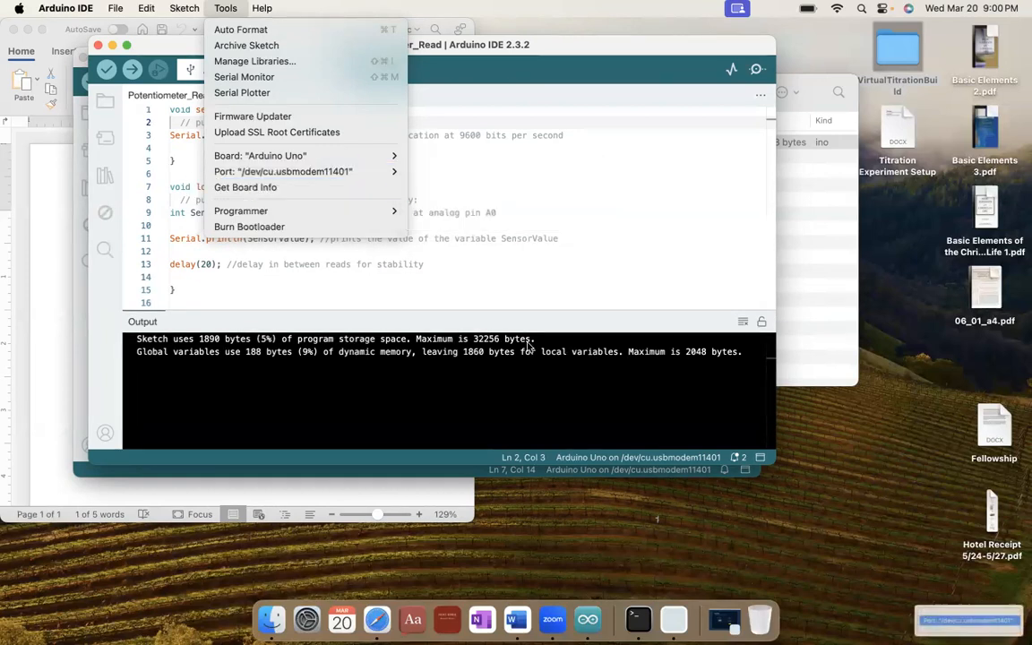
click(941, 625)
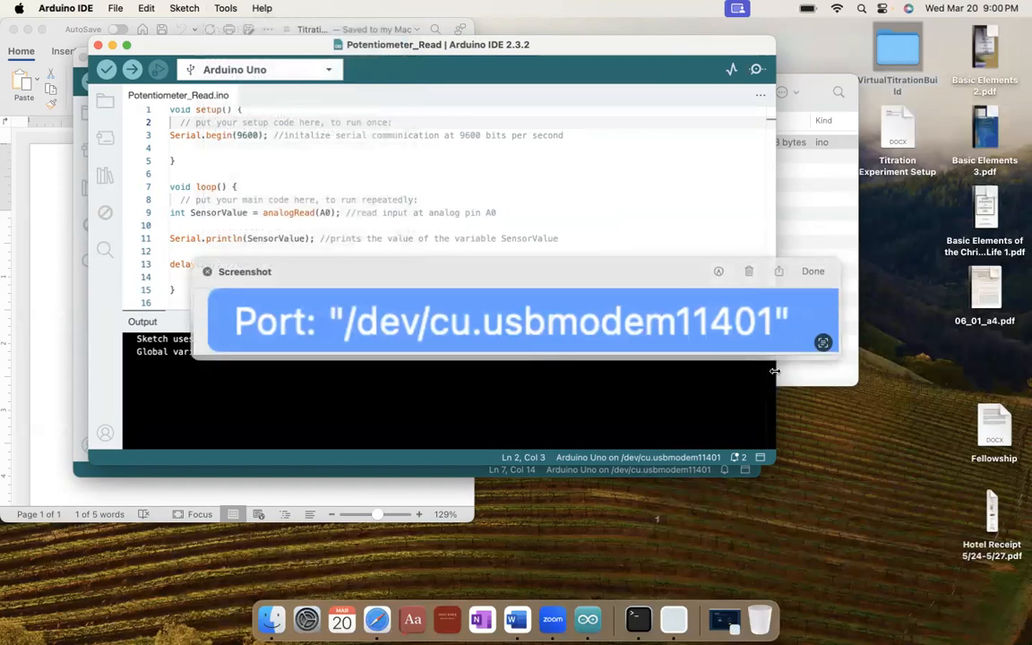
drag(664, 277, 464, 19)
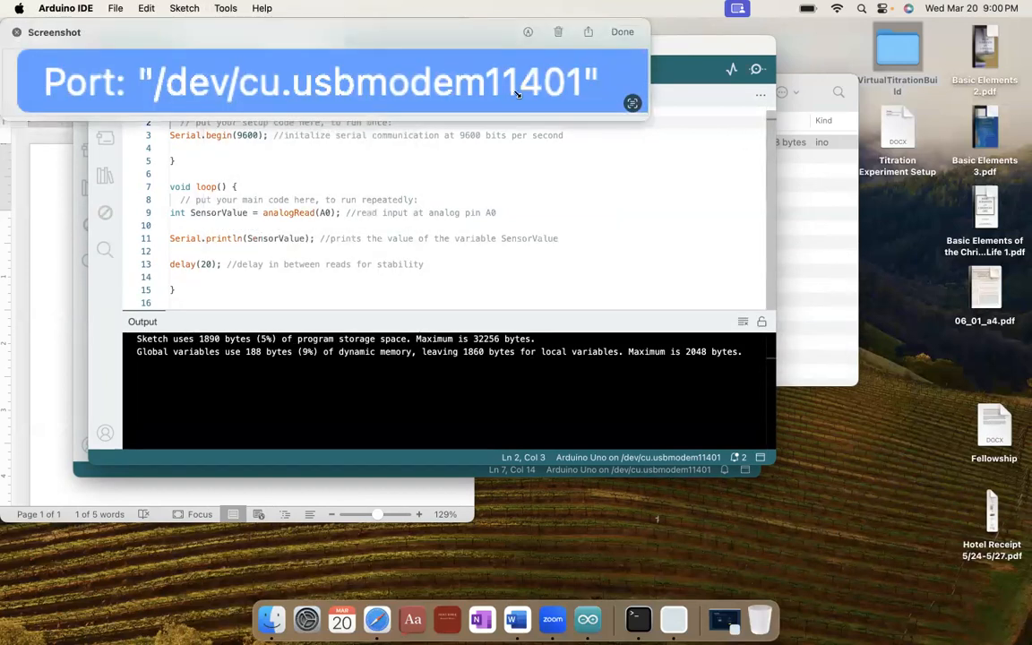
Close both Arduino IDE windows and the Potentiometer_Read folder window, leaving the port screenshot open
drag(687, 52, 785, 185)
click(197, 179)
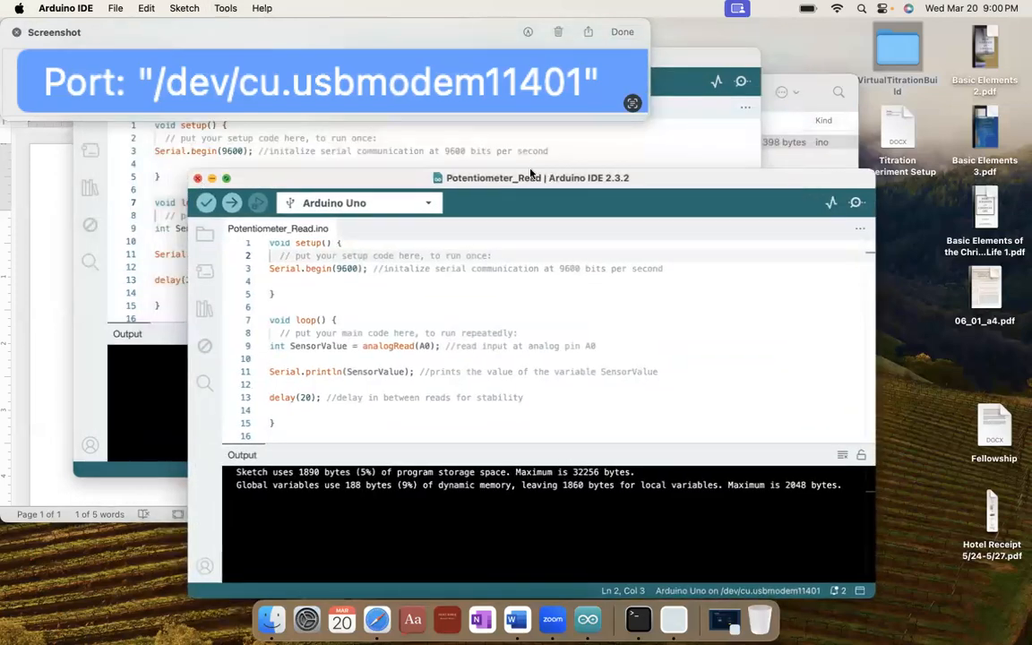
drag(675, 60, 783, 182)
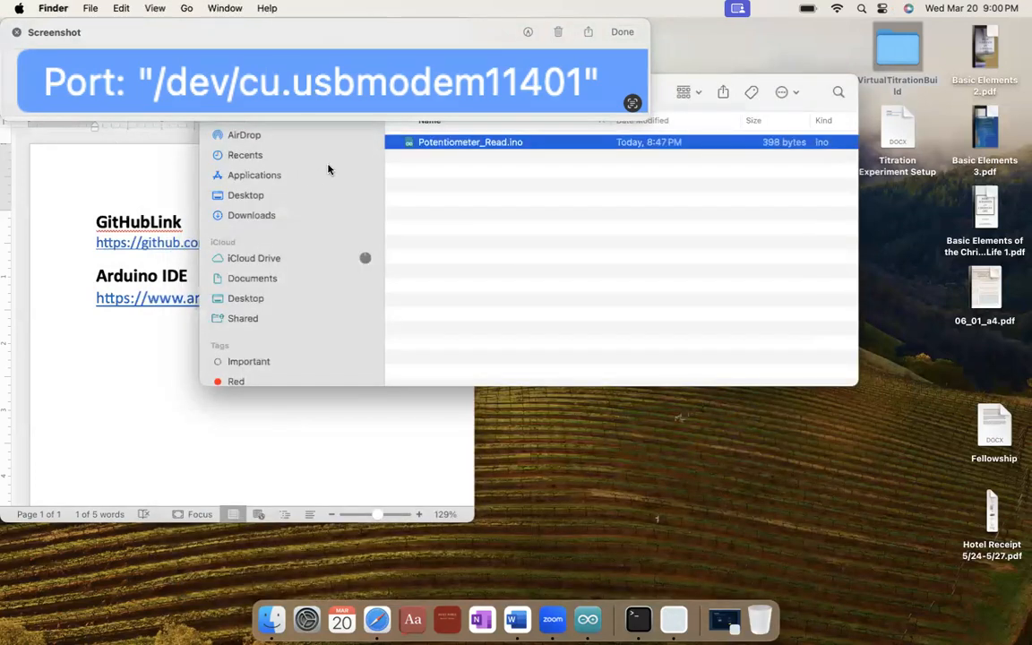
drag(660, 97, 736, 197)
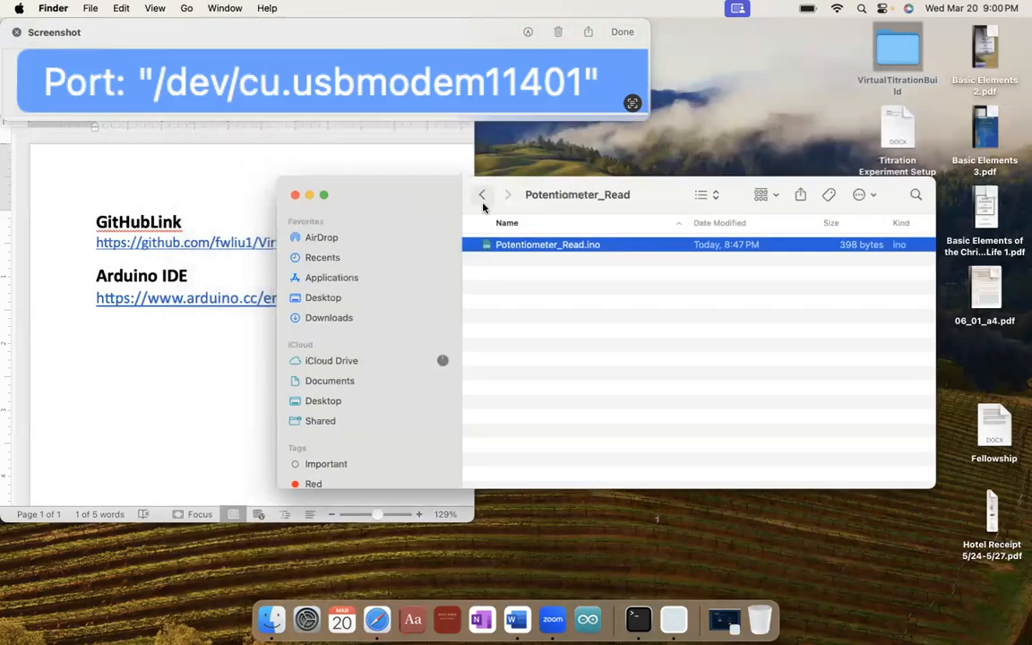
click(292, 192)
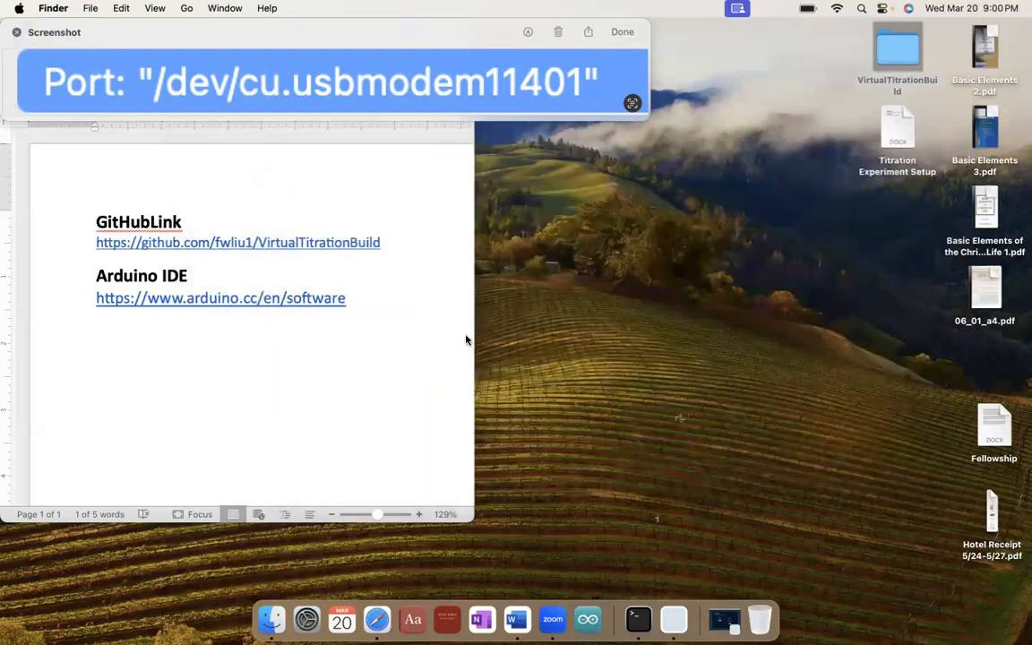
Switch to SWISH Chemstry V2, enter "/dev/cu.usbmodem11401" with quotation marks as the Burette's Arduino port name, and check the port
click(726, 621)
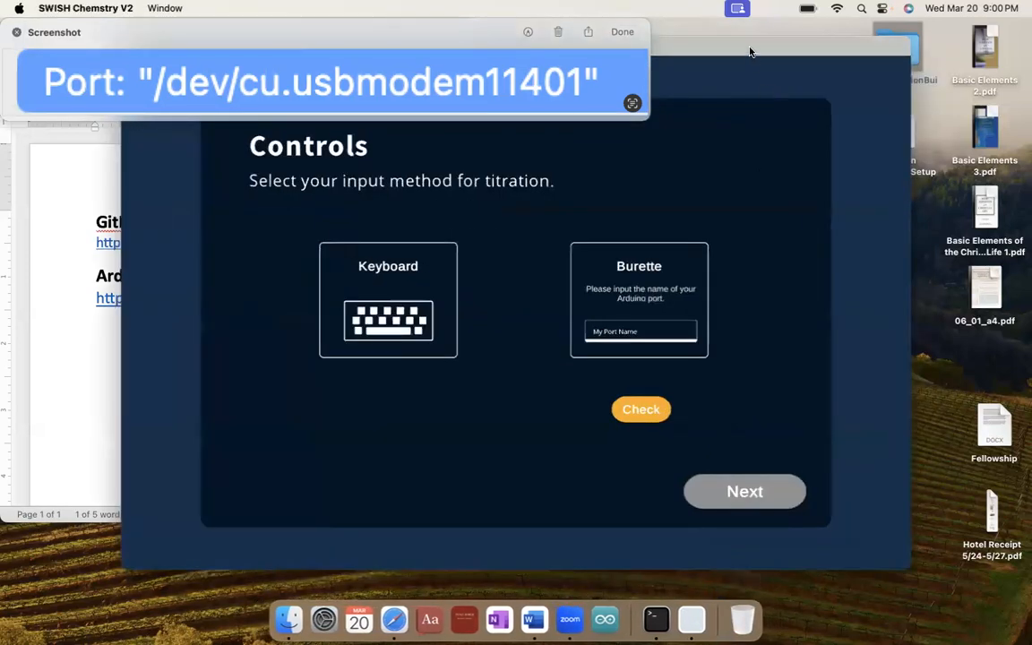
drag(751, 51, 754, 70)
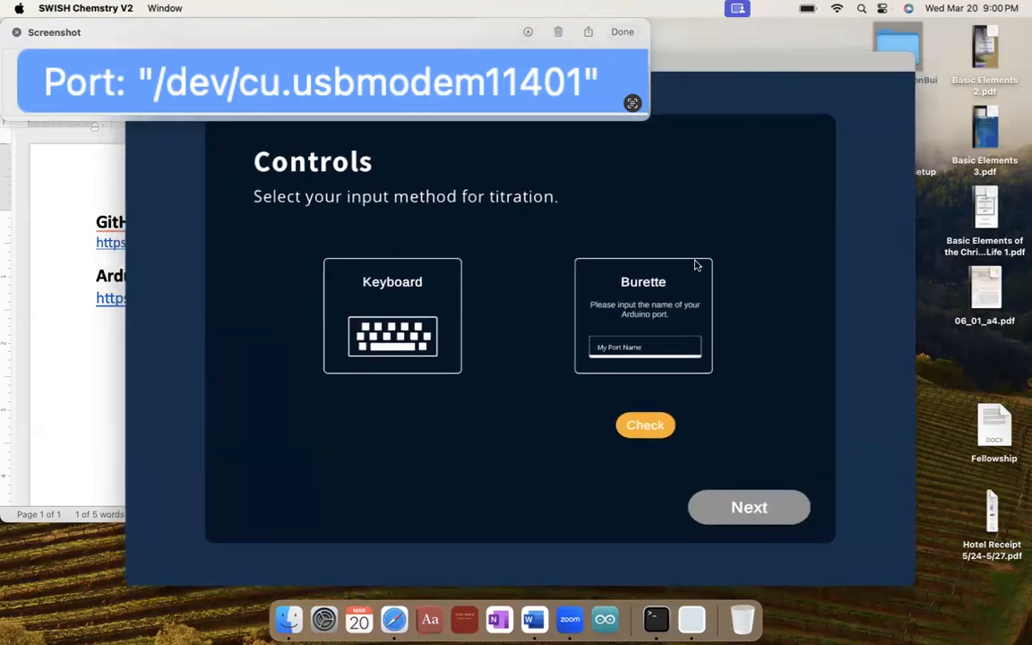
click(645, 349)
key(BackSpace)
text("/dev/cu.usbmodem11401)
click(632, 426)
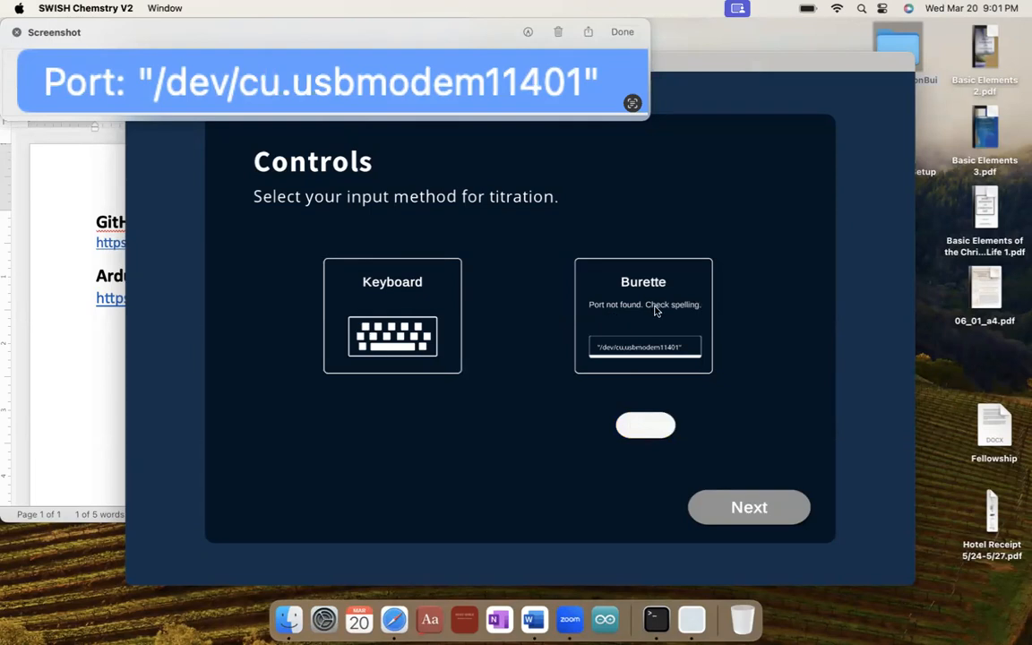
Remove the quotation marks so the Burette port name reads /dev/cu.usbmodem11401, and check the port again
click(687, 348)
click(683, 347)
key(Left)
key(Left)
key(Left)
key(Left)
key(Left)
key(Left)
key(Left)
key(Left)
key(Left)
key(Left)
key(Left)
key(Left)
key(Left)
key(Left)
key(Left)
key(Left)
key(Left)
key(Left)
key(Left)
key(Left)
key(Left)
key(BackSpace)
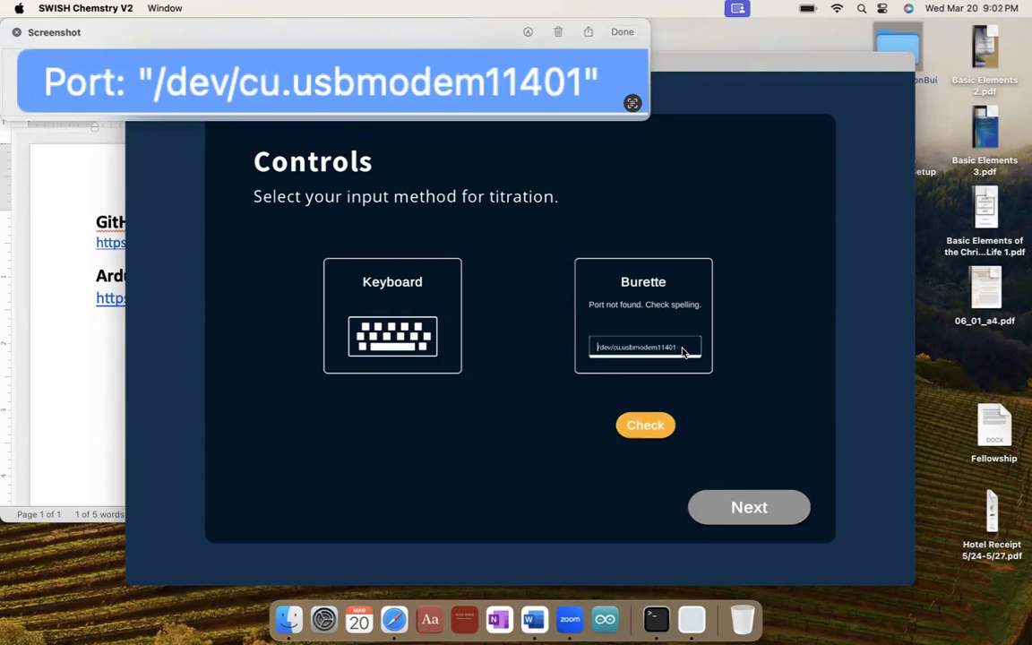
click(651, 426)
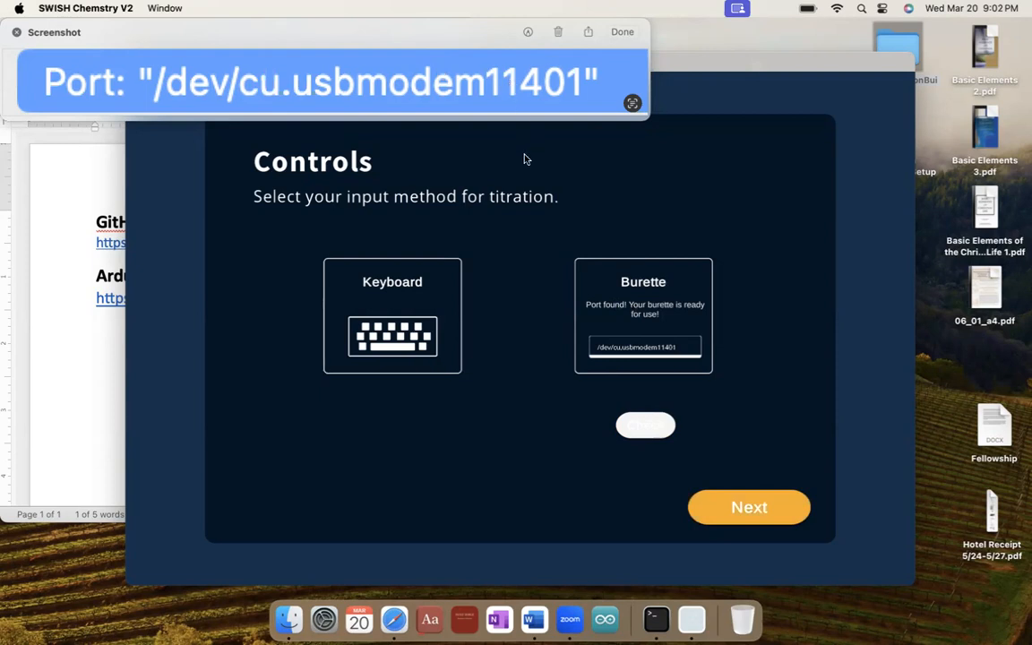
Proceed from the input method selection through the welcome text into the virtual lab
click(757, 504)
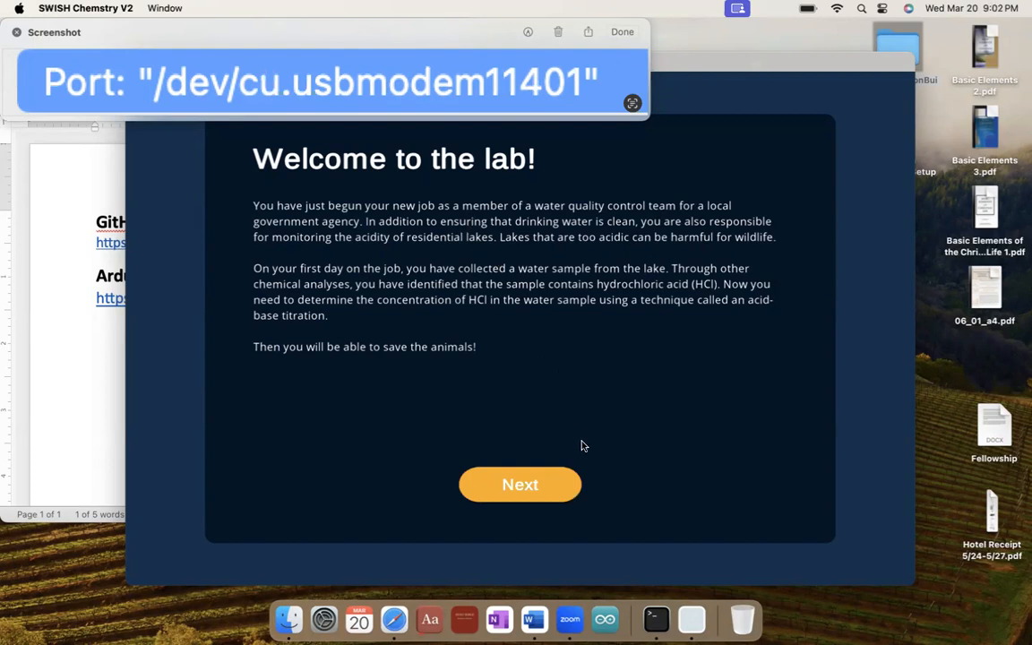
click(530, 486)
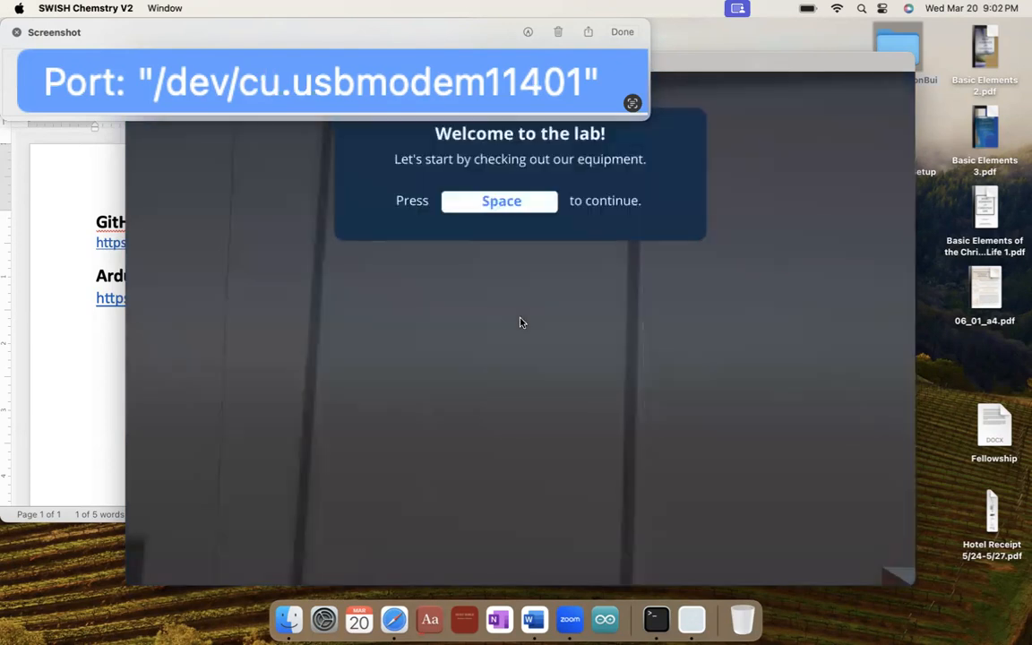